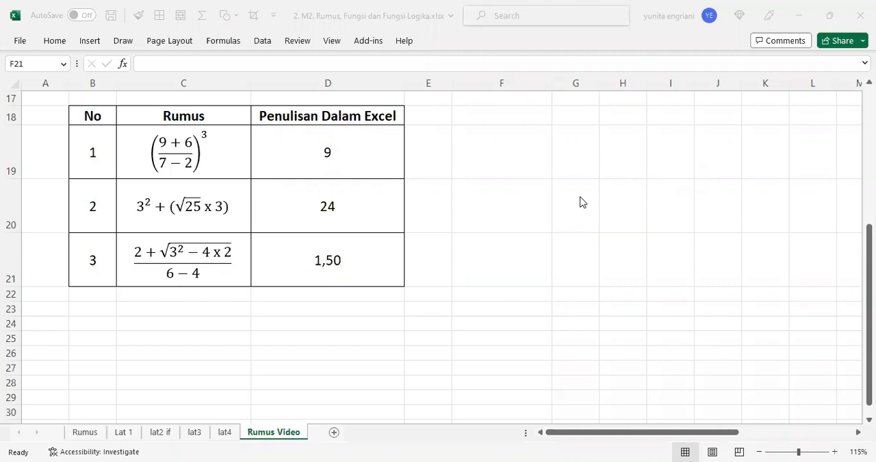
Step: Set the ribbon to always show its tabs and commands
{"action": "scroll", "coordinate": [579, 202], "scroll_direction": "up", "scroll_amount": 2}
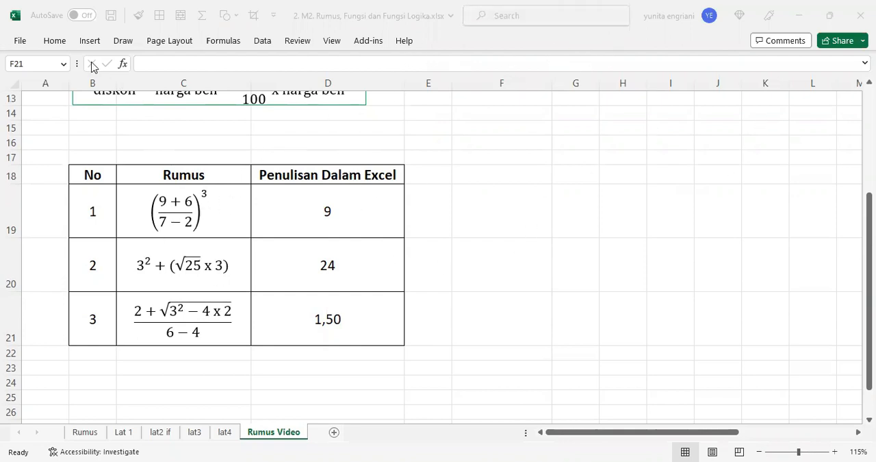
{"action": "left_click", "coordinate": [45, 41]}
{"action": "left_click", "coordinate": [53, 45]}
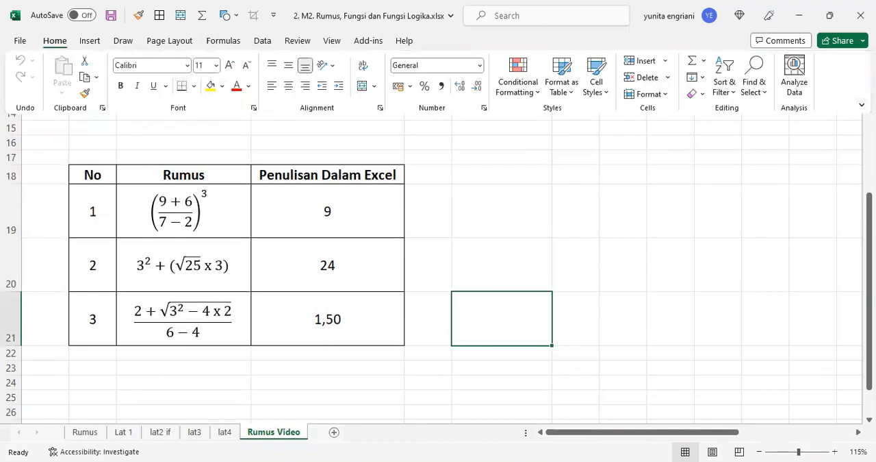
{"action": "left_click", "coordinate": [862, 104]}
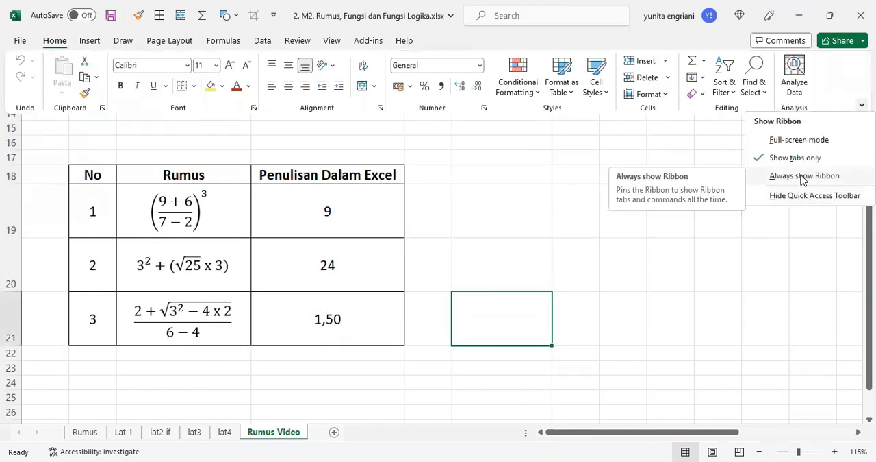
{"action": "left_click", "coordinate": [802, 177]}
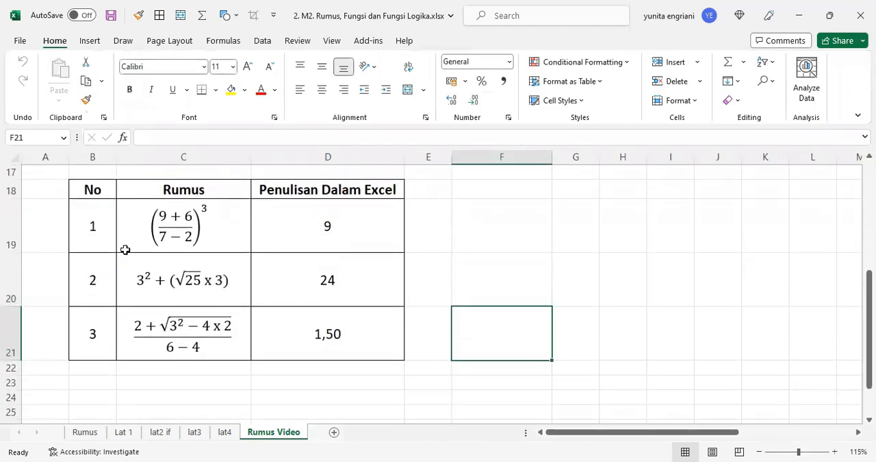
Step: Examine how the three formulas in cells D19, D20 and D21 of the Penulisan Dalam Excel column are written
{"action": "left_click", "coordinate": [533, 237]}
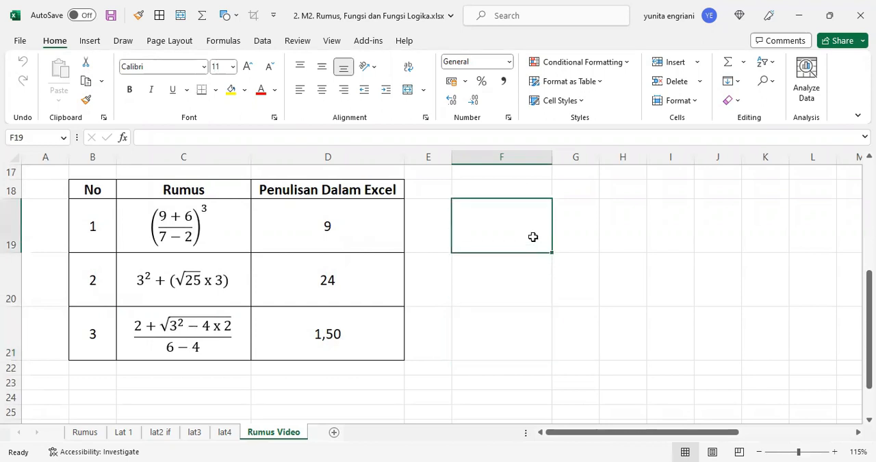
{"action": "left_click", "coordinate": [350, 231]}
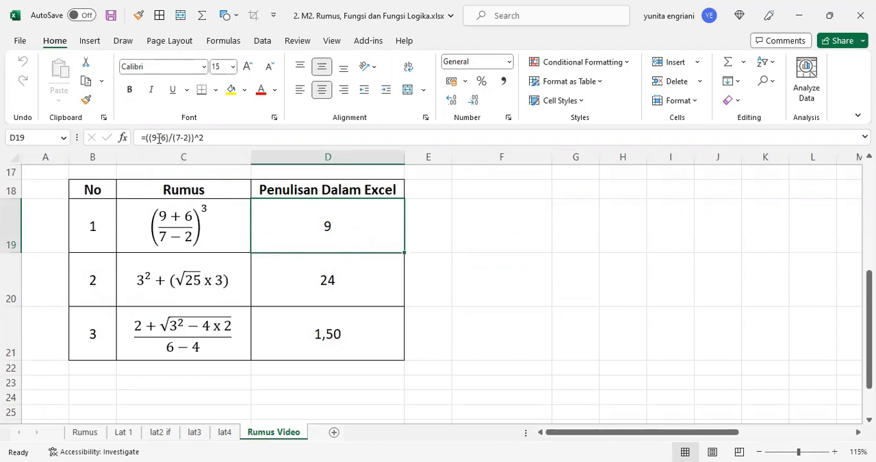
{"action": "double_click", "coordinate": [350, 224]}
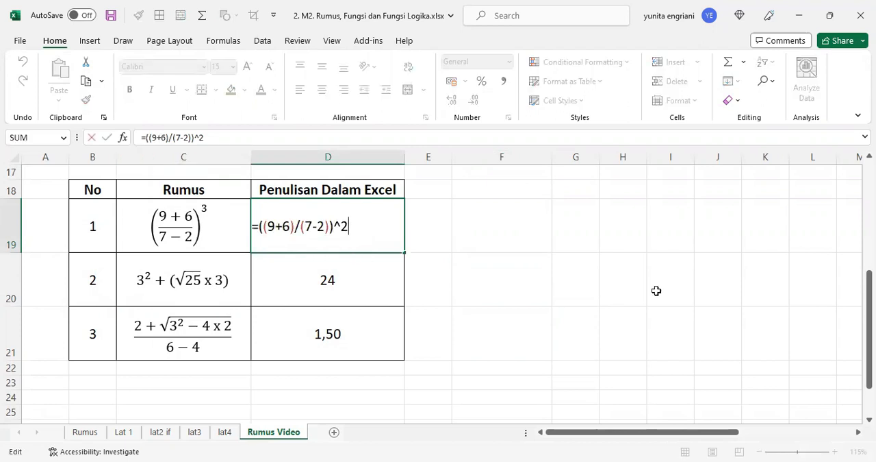
{"action": "key", "text": "Return"}
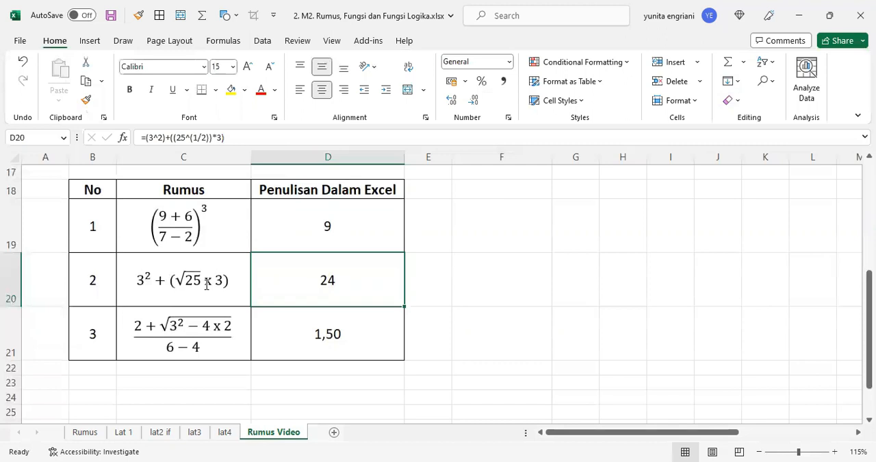
{"action": "double_click", "coordinate": [357, 282]}
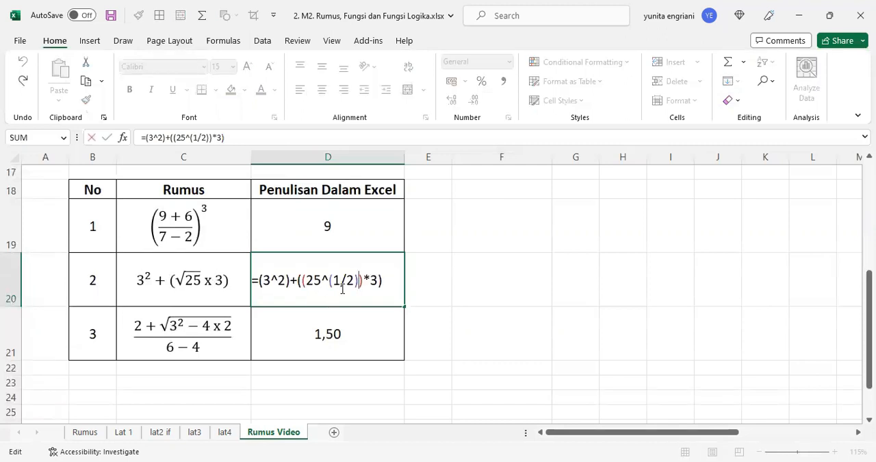
{"action": "key", "text": "Return"}
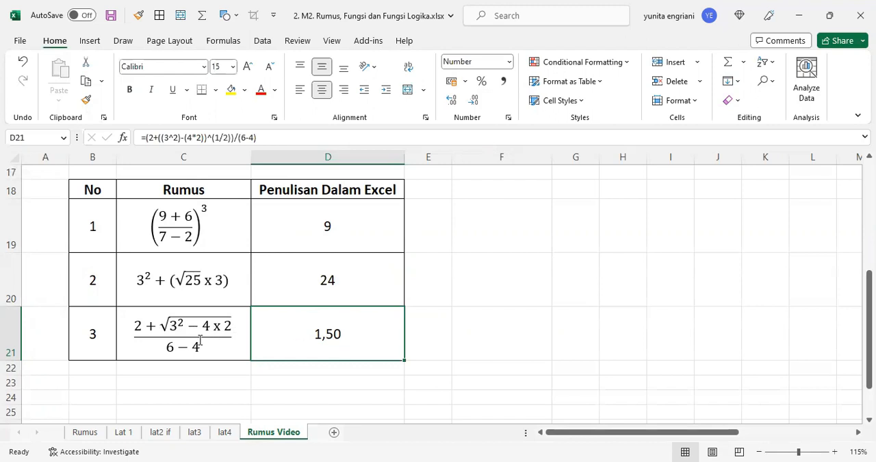
{"action": "double_click", "coordinate": [347, 333]}
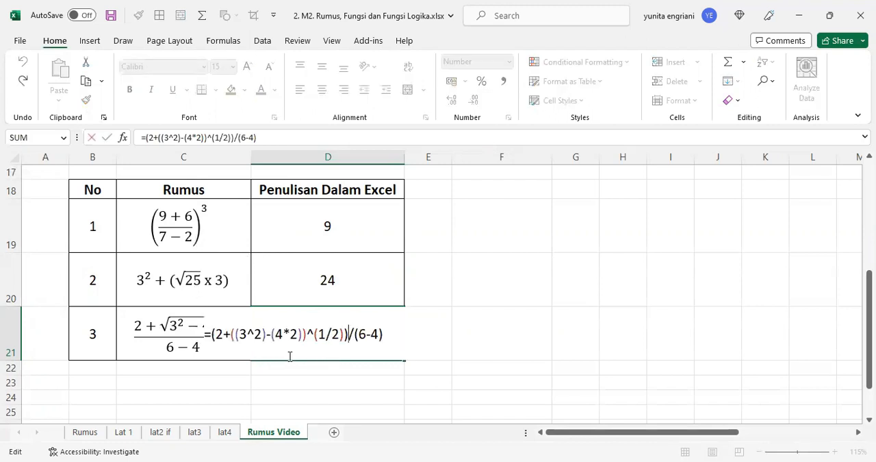
{"action": "key", "text": "Return"}
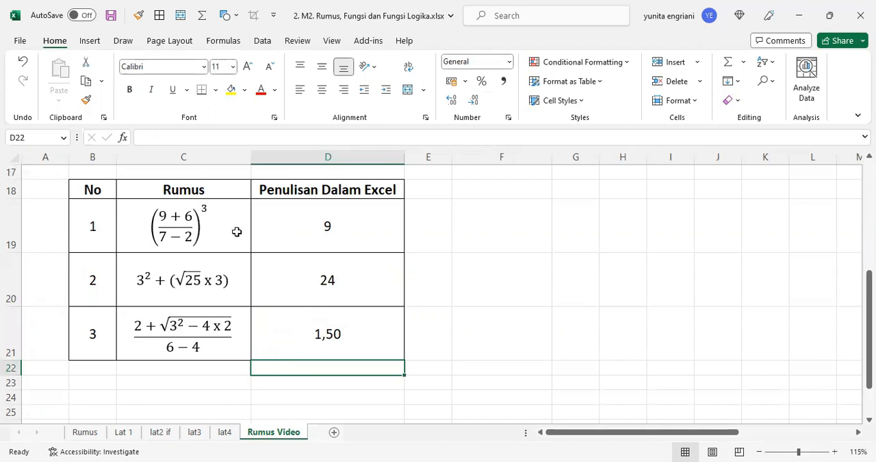
Step: Insert the built-in Area of Circle equation and place it in cell F19 beside the table
{"action": "left_click", "coordinate": [89, 42]}
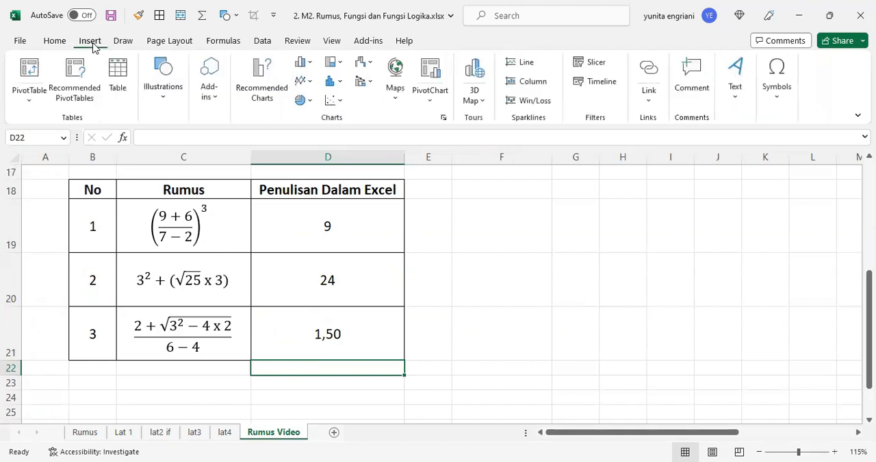
{"action": "left_click", "coordinate": [783, 104]}
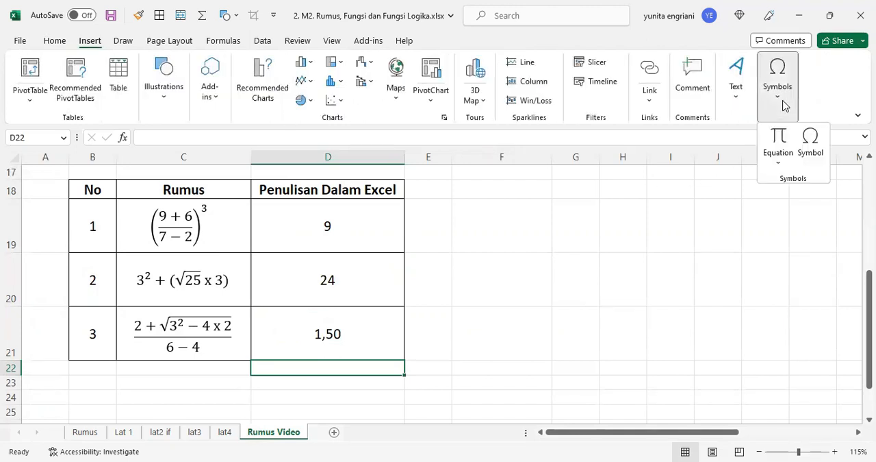
{"action": "left_click", "coordinate": [779, 165]}
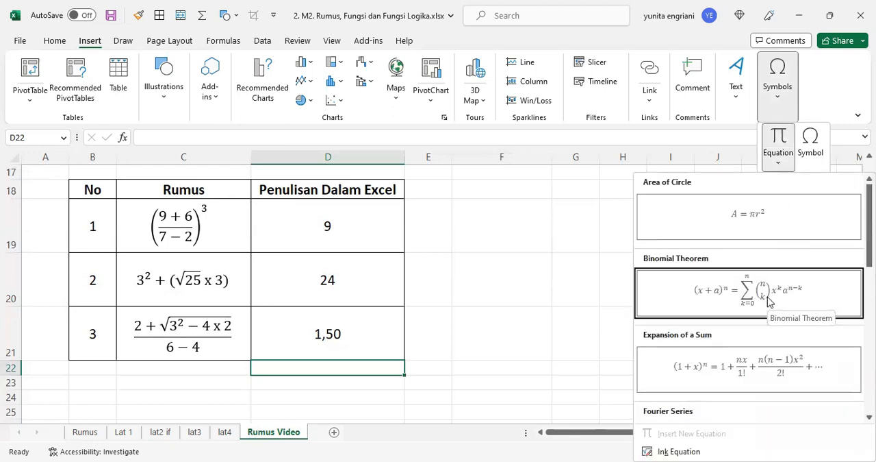
{"action": "left_click", "coordinate": [750, 219]}
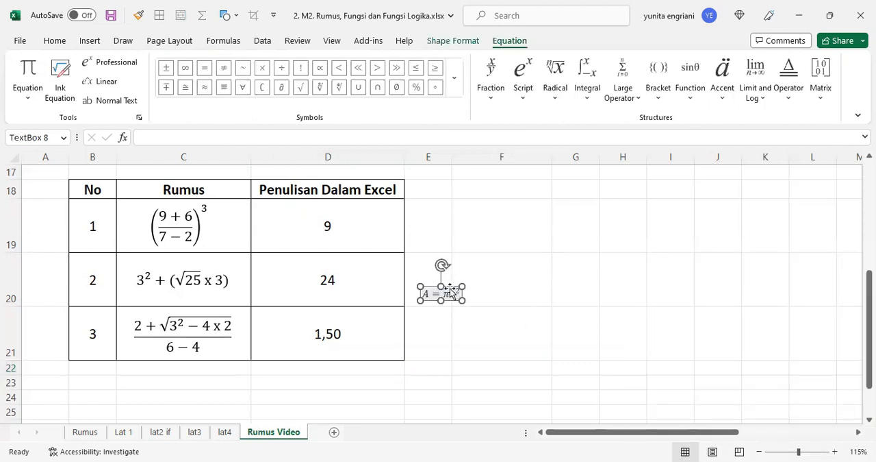
{"action": "left_click_drag", "start_coordinate": [456, 264], "coordinate": [502, 209]}
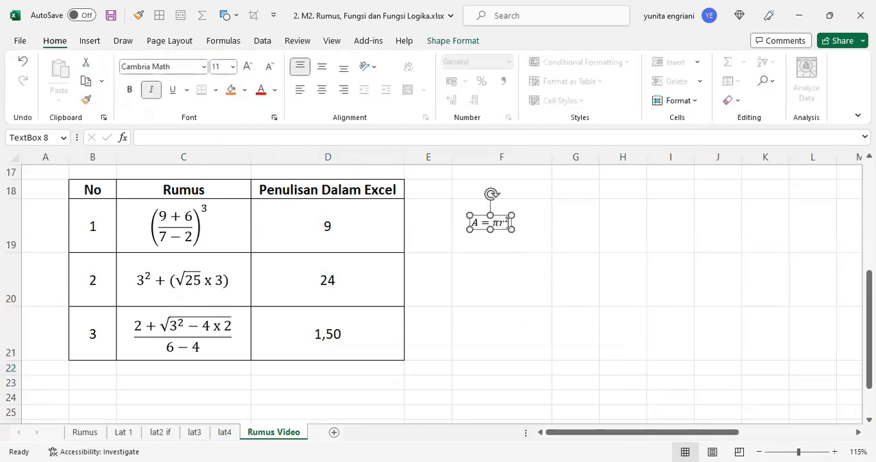
Step: Replace the sample content of the equation in F19 with an empty superscript structure
{"action": "key", "text": "BackSpace"}
{"action": "key", "text": "BackSpace"}
{"action": "key", "text": "BackSpace"}
{"action": "key", "text": "BackSpace"}
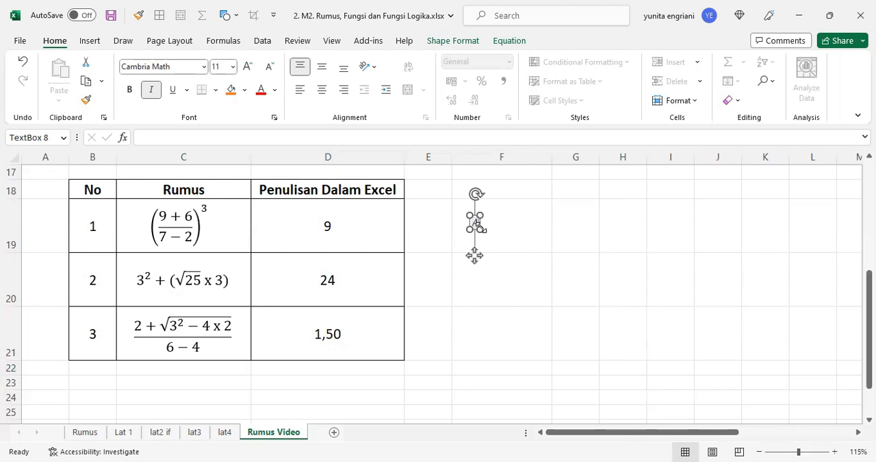
{"action": "left_click_drag", "start_coordinate": [472, 222], "coordinate": [479, 222]}
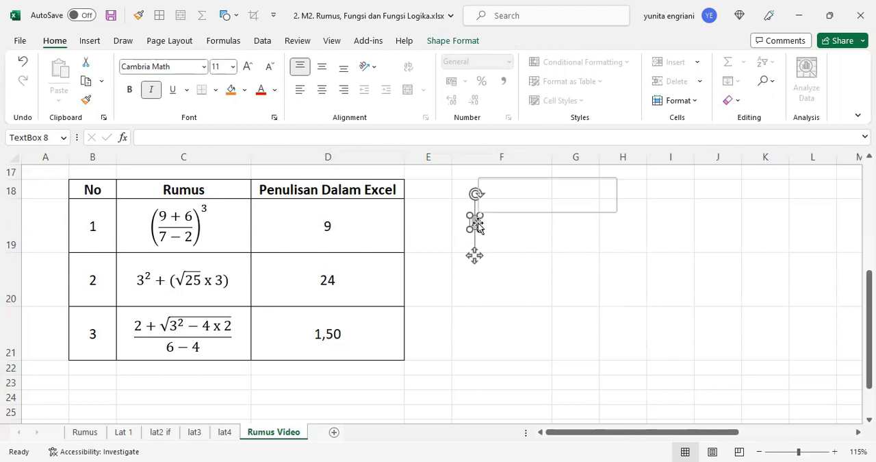
{"action": "left_click", "coordinate": [510, 41]}
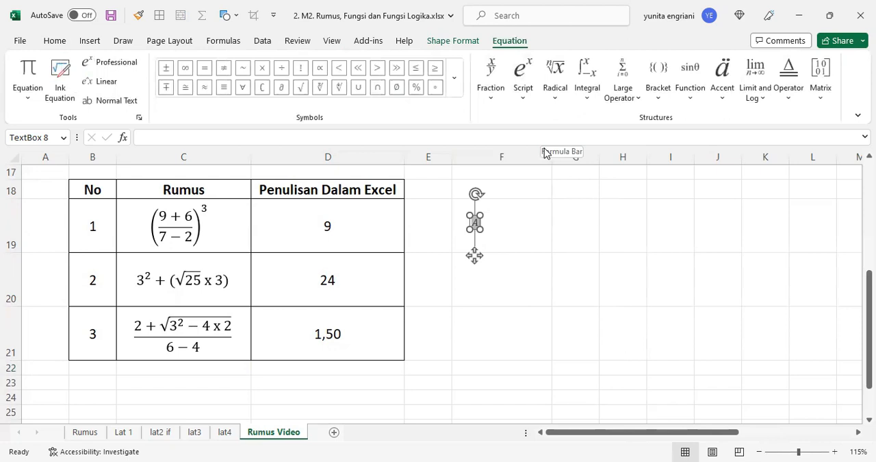
{"action": "left_click", "coordinate": [523, 98]}
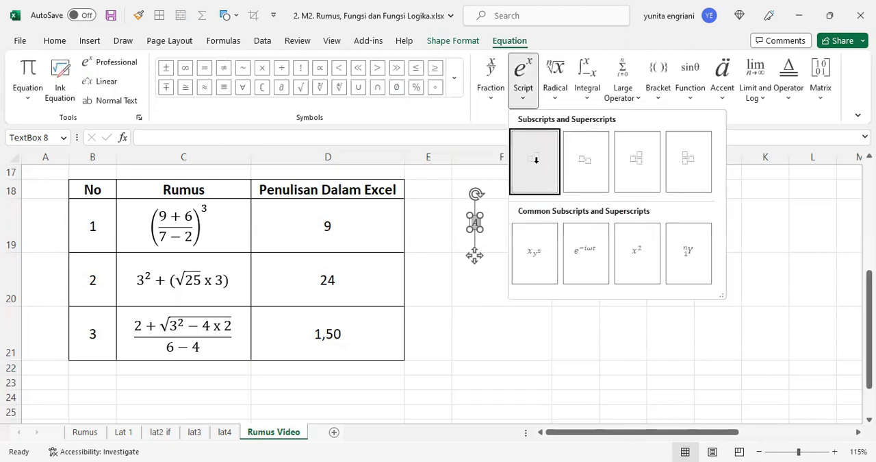
{"action": "left_click", "coordinate": [536, 160]}
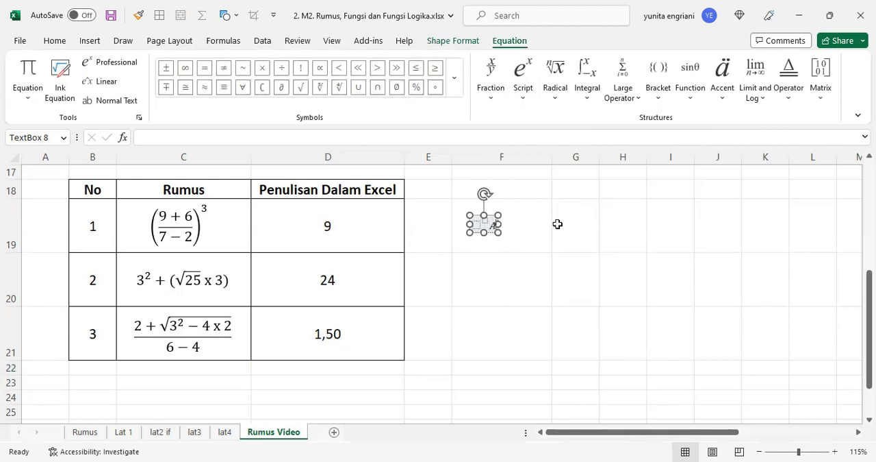
{"action": "key", "text": "BackSpace"}
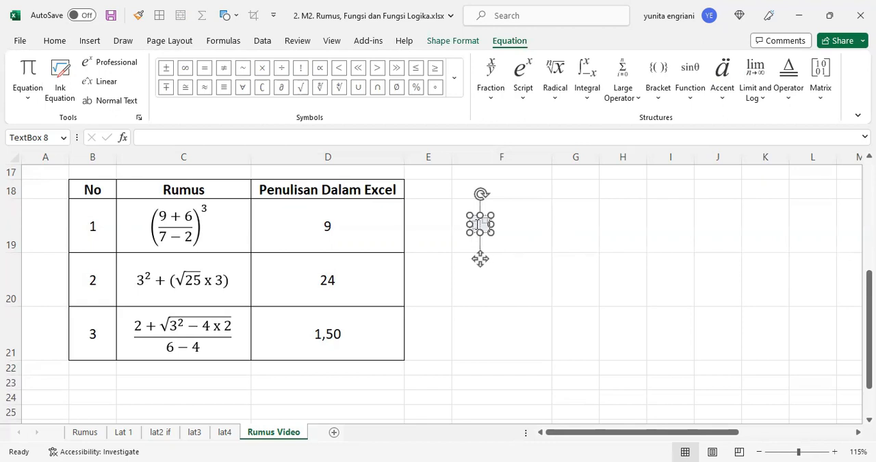
Step: Put parentheses in the base of the superscript structure and an empty stacked fraction inside them
{"action": "left_click", "coordinate": [478, 224]}
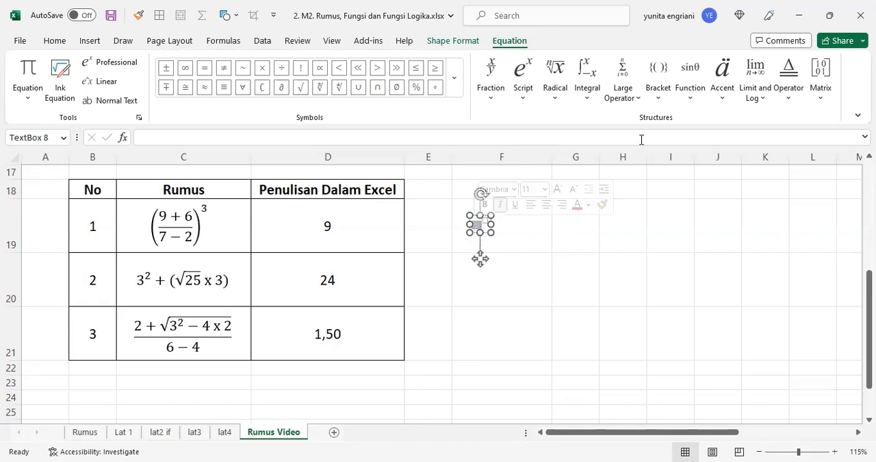
{"action": "left_click", "coordinate": [660, 101]}
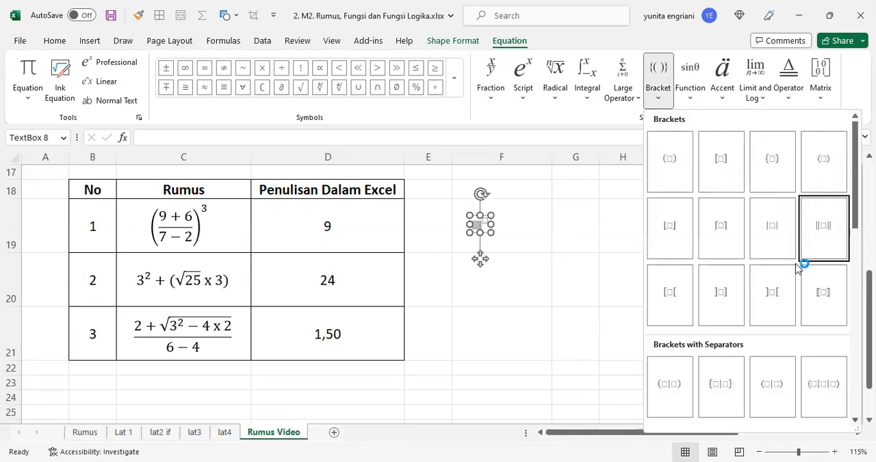
{"action": "left_click", "coordinate": [672, 170]}
{"action": "left_click", "coordinate": [480, 226]}
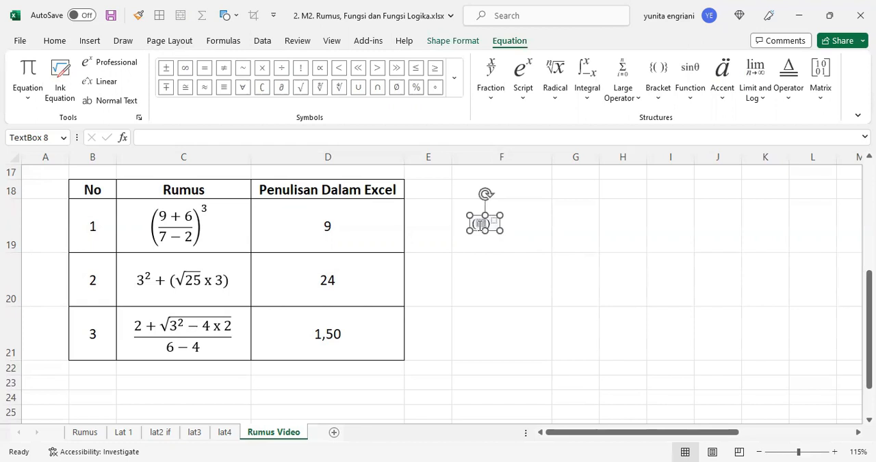
{"action": "left_click", "coordinate": [491, 96]}
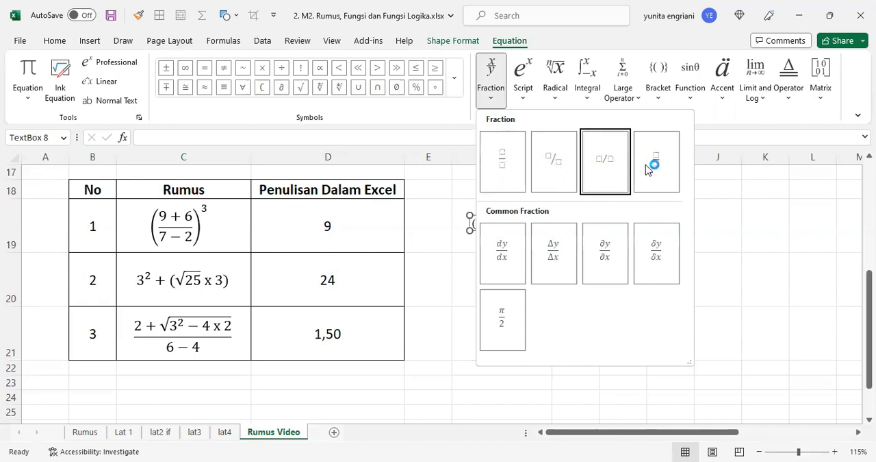
{"action": "left_click", "coordinate": [504, 168]}
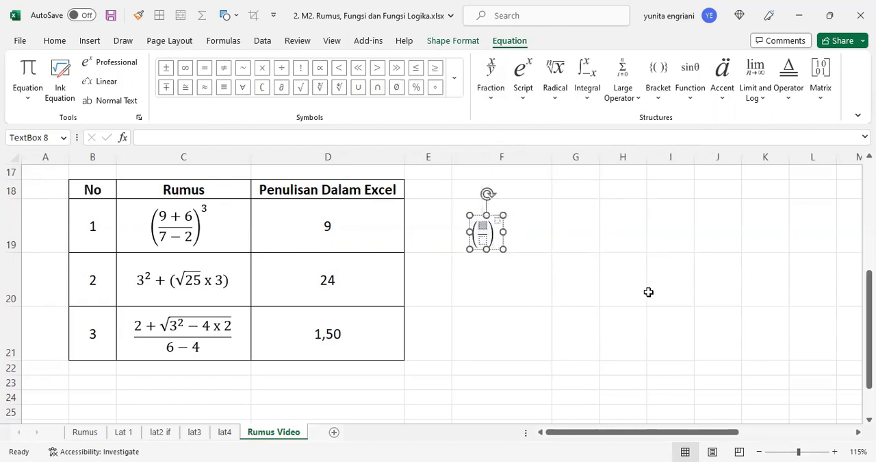
Step: Fill the fraction with 9 + 6 over 7 − 3 and enter 3 as the exponent
{"action": "type", "text": "9 + 6"}
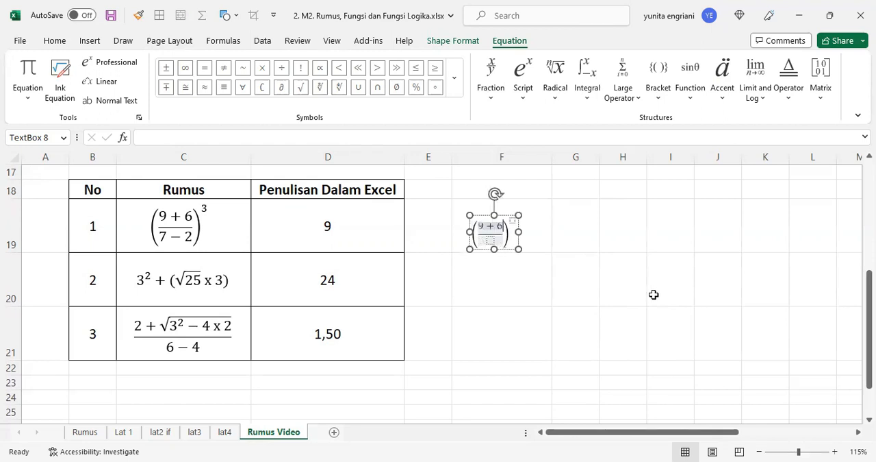
{"action": "key", "text": "Down"}
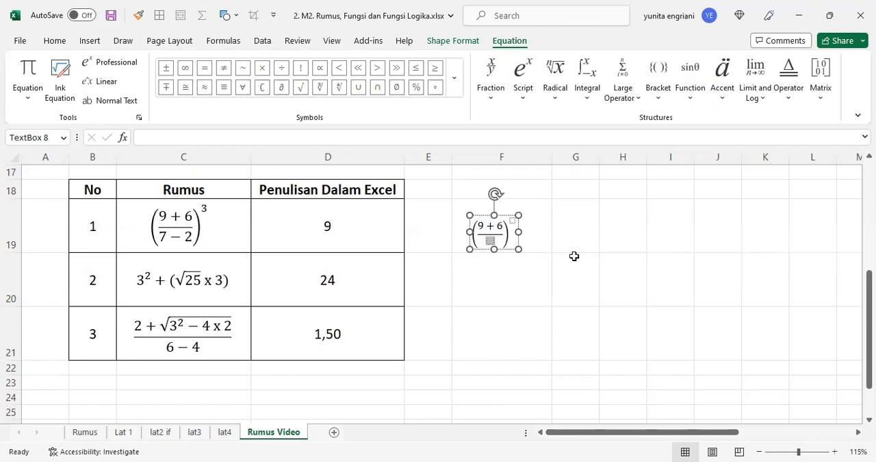
{"action": "type", "text": "7-"}
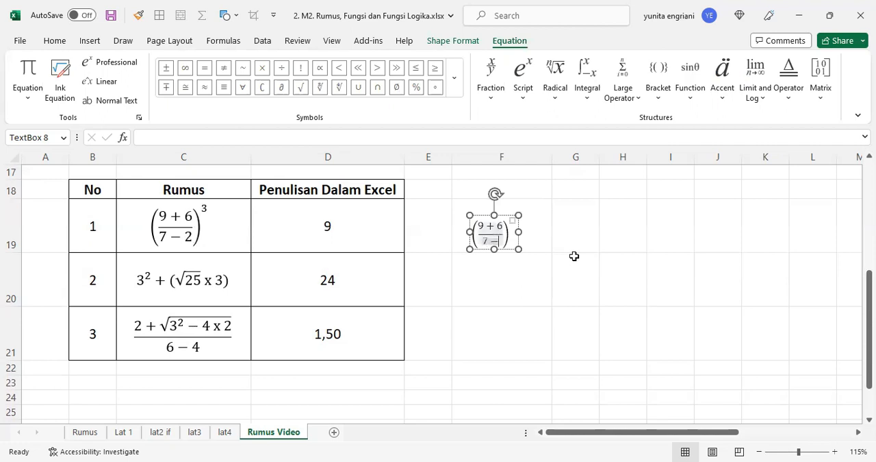
{"action": "type", "text": "3"}
{"action": "double_click", "coordinate": [511, 219]}
{"action": "left_click", "coordinate": [513, 221]}
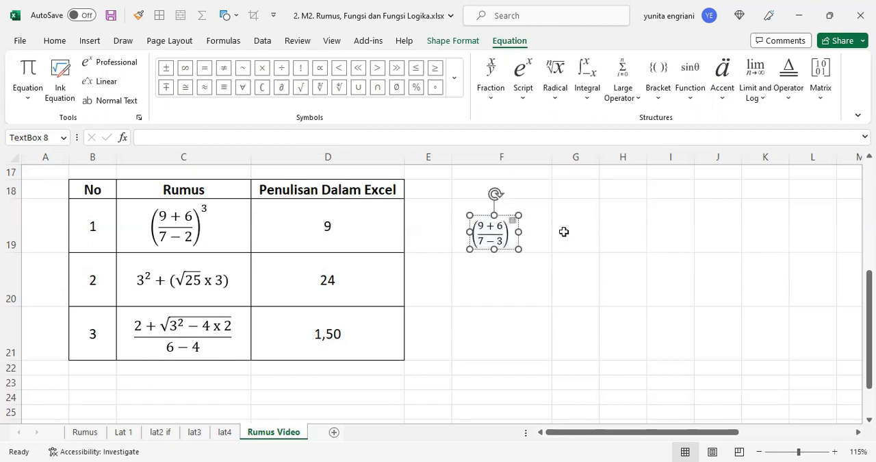
{"action": "type", "text": "3"}
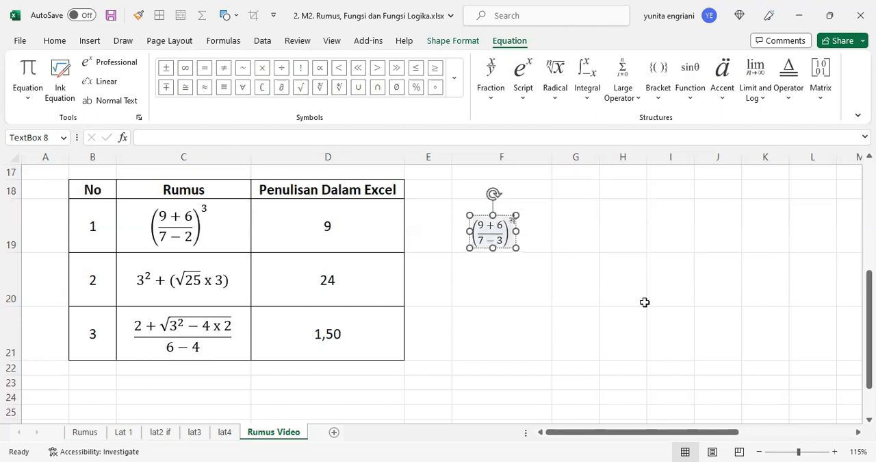
Step: Move the finished equation slightly upward within cell F19
{"action": "key", "text": "alt+Tab"}
{"action": "left_click", "coordinate": [497, 243]}
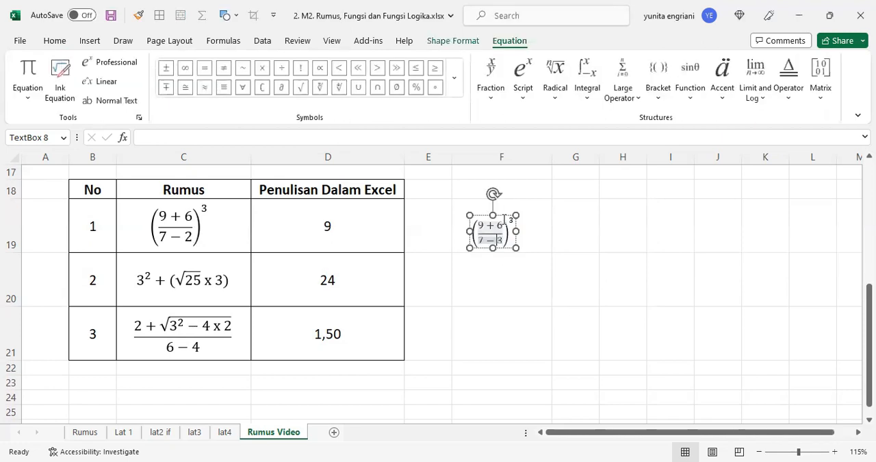
{"action": "left_click_drag", "start_coordinate": [502, 215], "coordinate": [508, 207]}
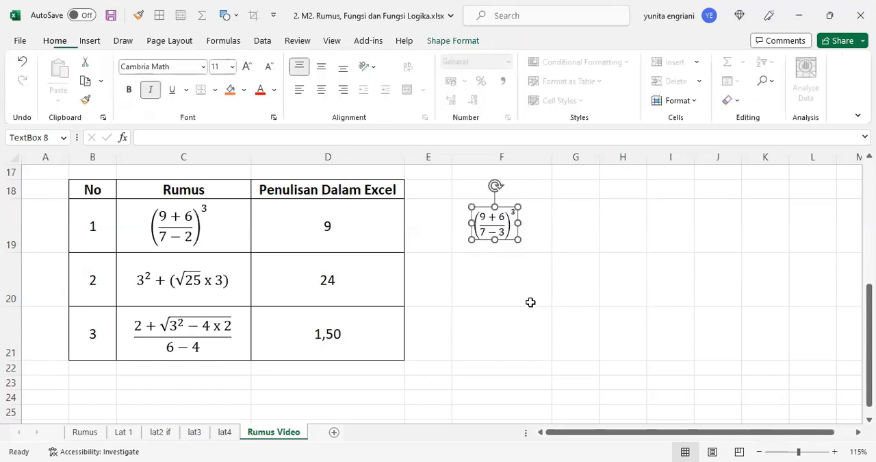
Step: Insert the built-in Quadratic Formula equation for the second formula and position it in cell F20
{"action": "left_click", "coordinate": [502, 293]}
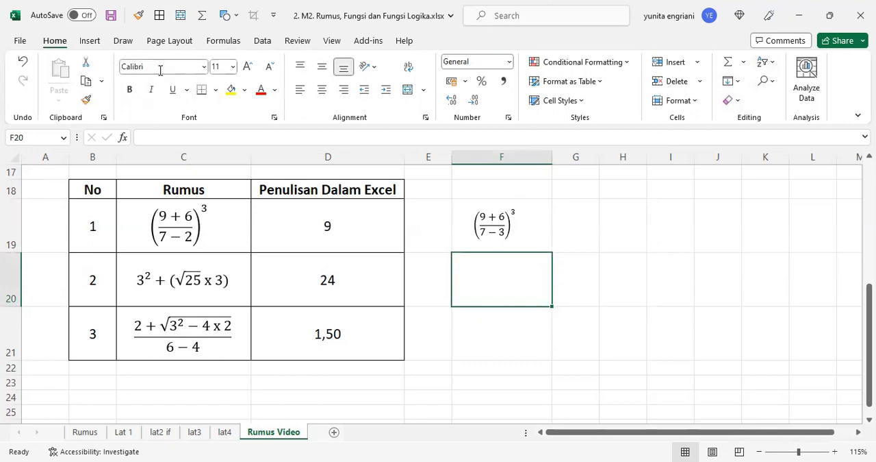
{"action": "left_click", "coordinate": [90, 42]}
{"action": "left_click", "coordinate": [740, 102]}
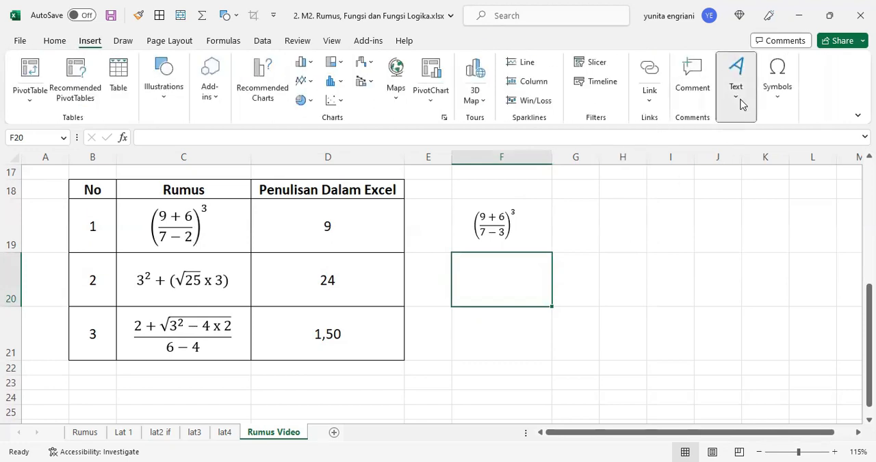
{"action": "left_click", "coordinate": [776, 97]}
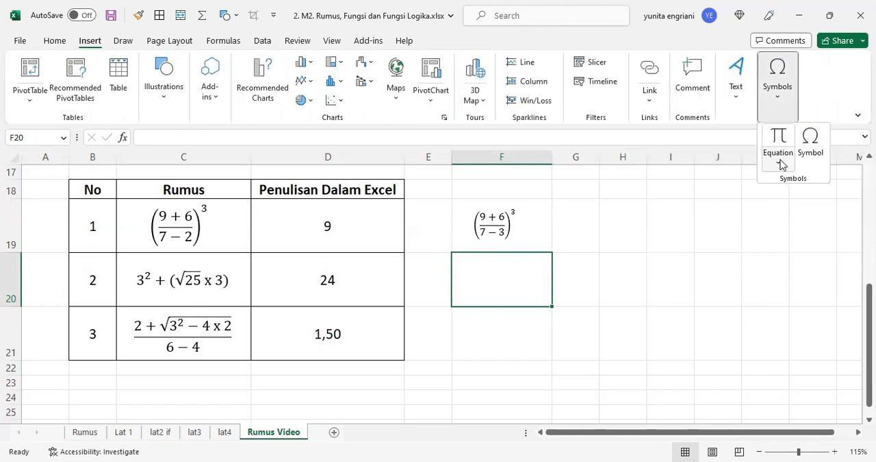
{"action": "left_click", "coordinate": [780, 163]}
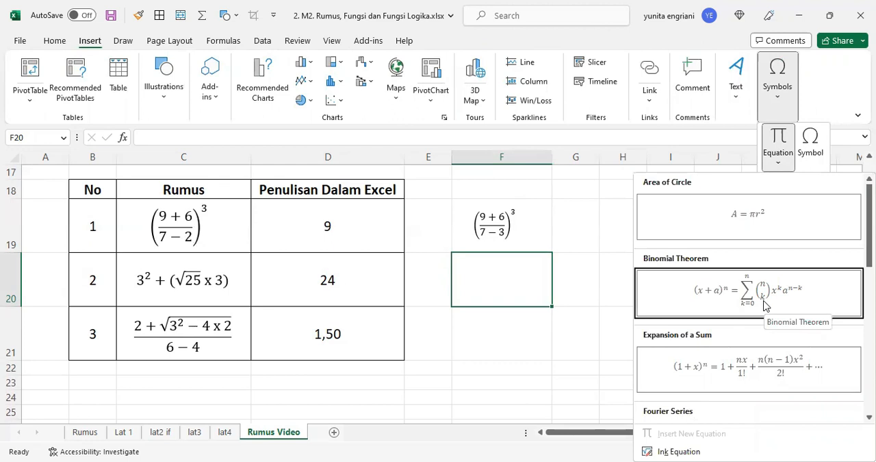
{"action": "scroll", "coordinate": [765, 306], "scroll_direction": "down", "scroll_amount": 3}
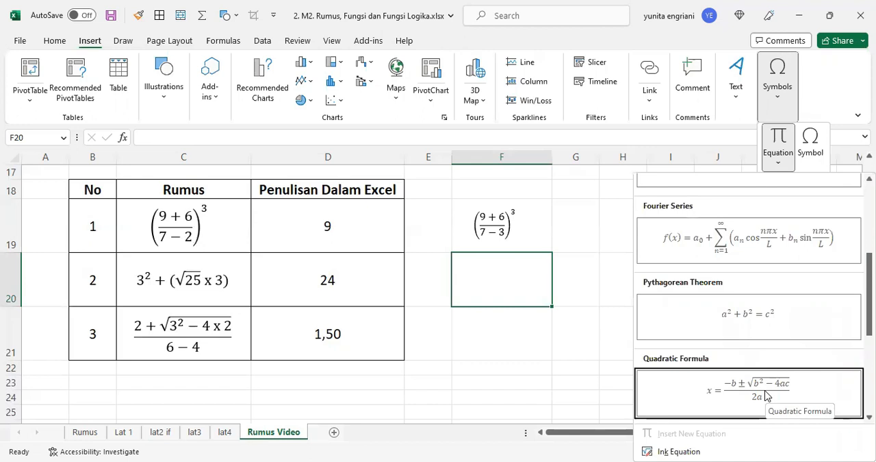
{"action": "scroll", "coordinate": [758, 324], "scroll_direction": "up", "scroll_amount": 3}
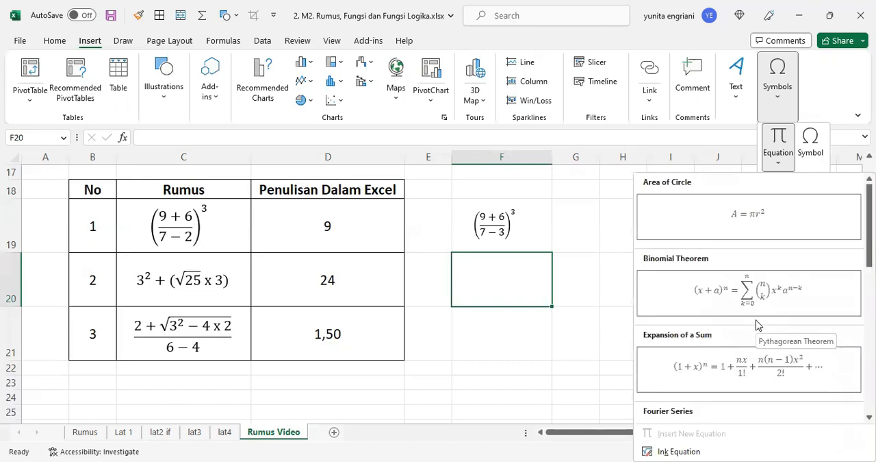
{"action": "scroll", "coordinate": [757, 324], "scroll_direction": "down", "scroll_amount": 3}
{"action": "left_click", "coordinate": [761, 382]}
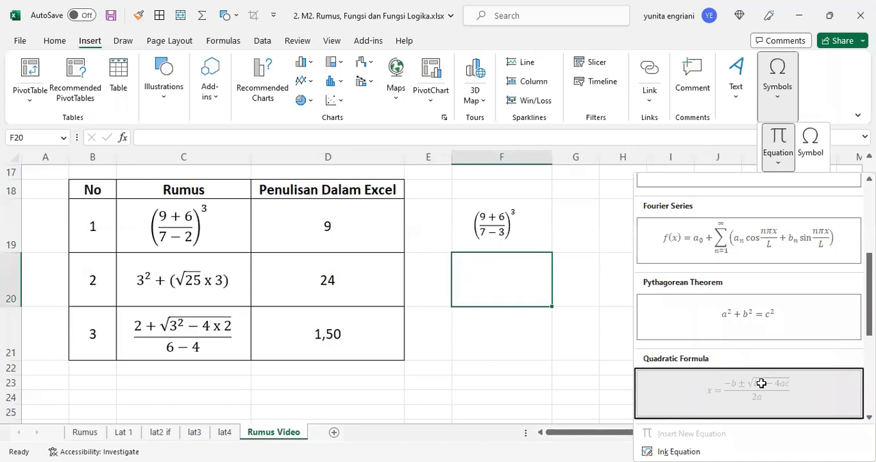
{"action": "left_click_drag", "start_coordinate": [462, 279], "coordinate": [538, 262]}
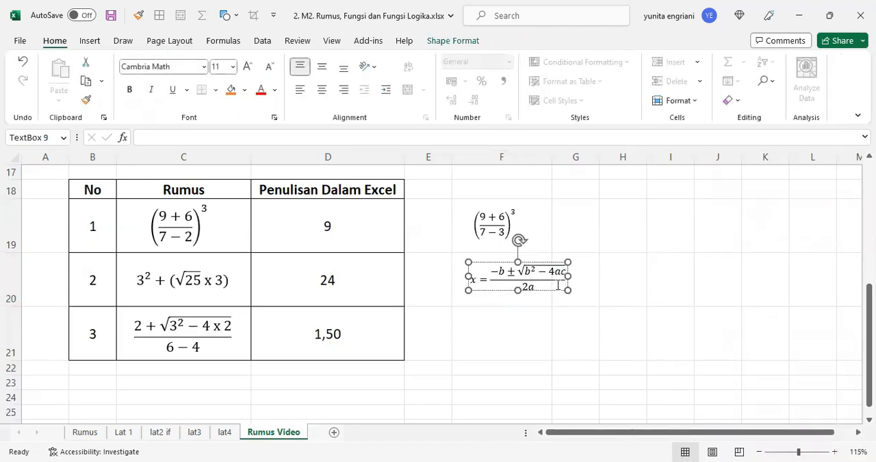
Step: Delete the sample content of the equation in F20 down to a single x and insert an empty superscript structure
{"action": "left_click", "coordinate": [559, 284]}
{"action": "key", "text": "BackSpace"}
{"action": "key", "text": "BackSpace"}
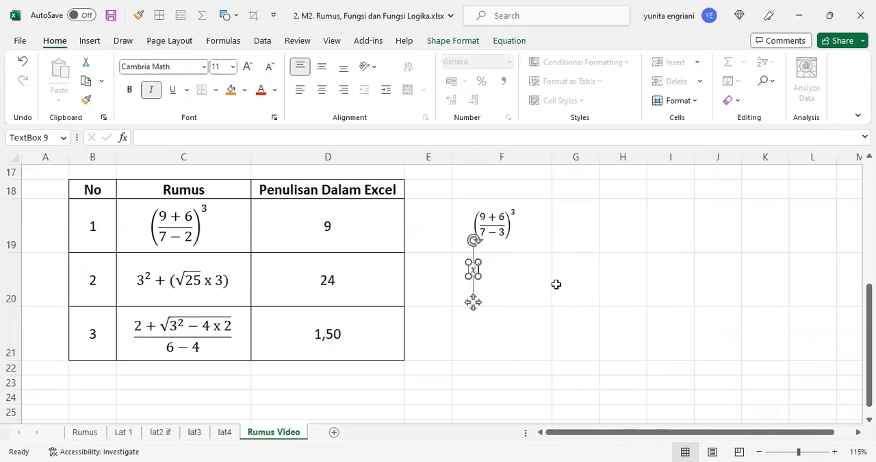
{"action": "key", "text": "BackSpace"}
{"action": "key", "text": "BackSpace"}
{"action": "double_click", "coordinate": [475, 268]}
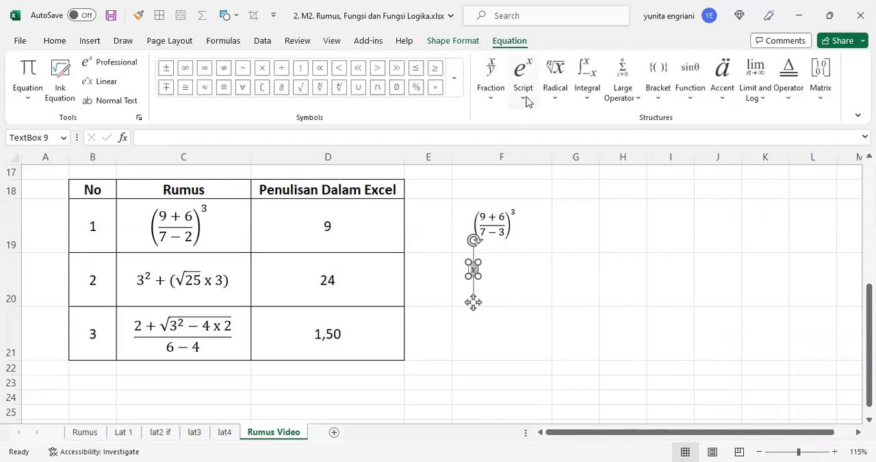
{"action": "left_click", "coordinate": [523, 75]}
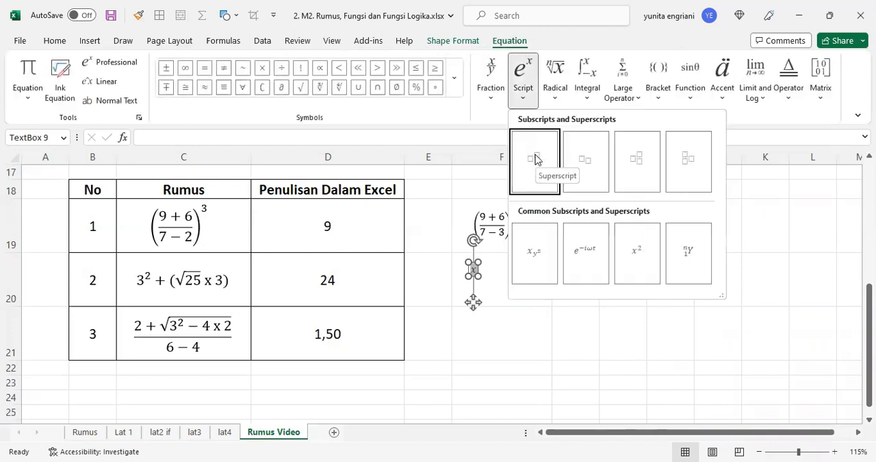
{"action": "left_click", "coordinate": [537, 161]}
Step: Enter 3 as the base and 2 as the exponent, and replace the remaining x with a plus sign
{"action": "left_click", "coordinate": [478, 272]}
{"action": "type", "text": "3"}
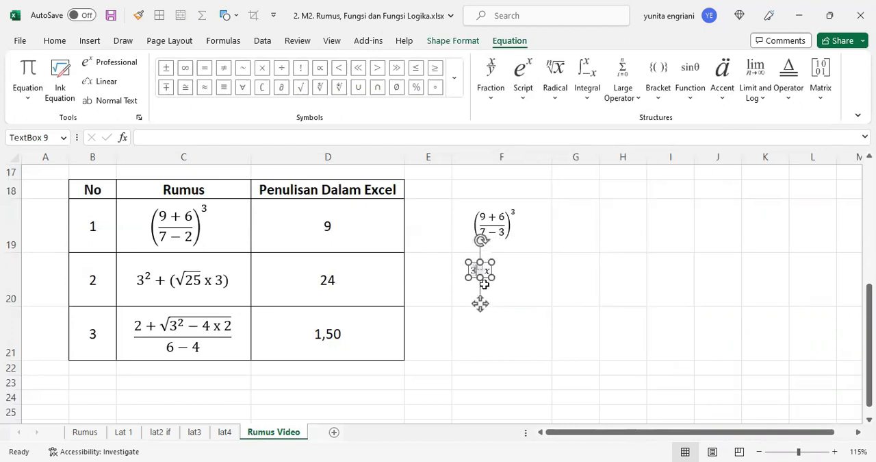
{"action": "left_click", "coordinate": [479, 264]}
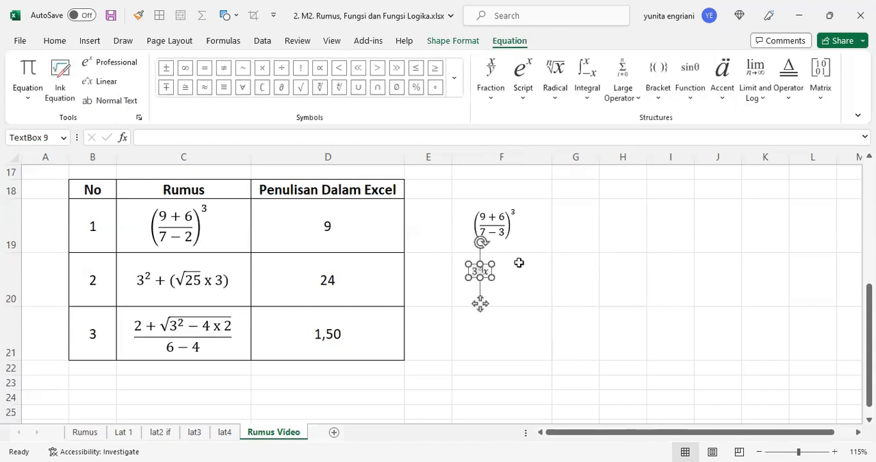
{"action": "type", "text": "2"}
{"action": "type", "text": "+"}
Step: Add parentheses after the plus sign in the F20 equation and enter 25 x 3 inside them
{"action": "left_click", "coordinate": [658, 96]}
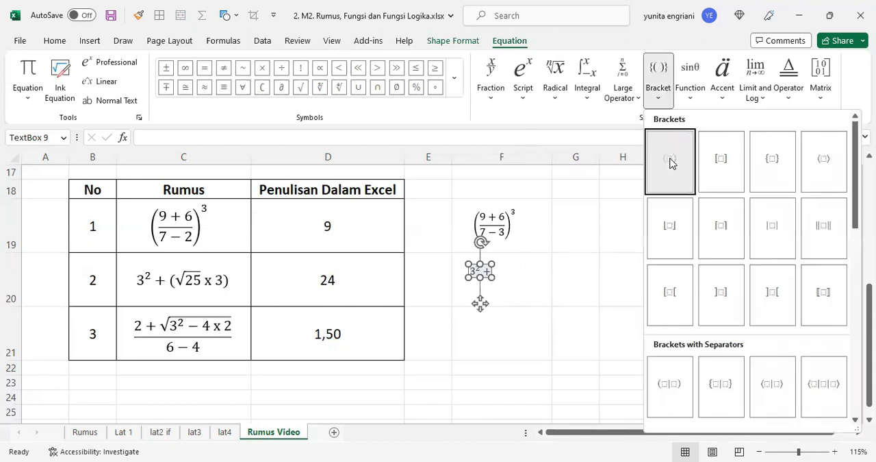
{"action": "left_click", "coordinate": [671, 163]}
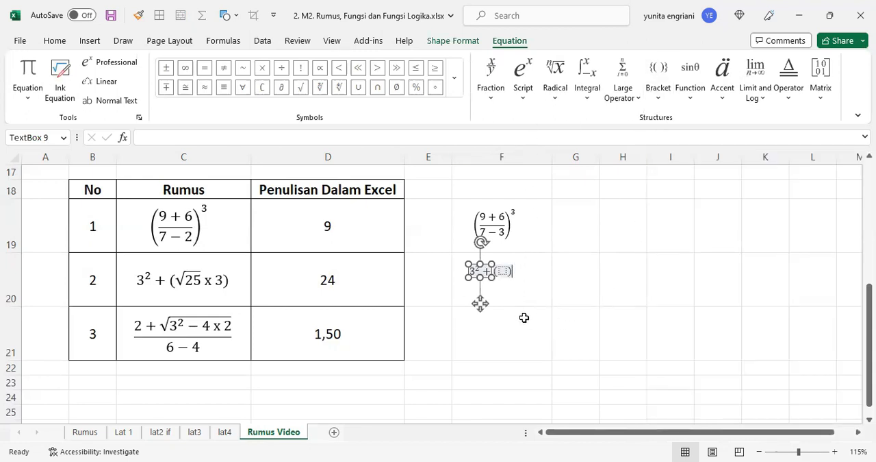
{"action": "left_click", "coordinate": [505, 271]}
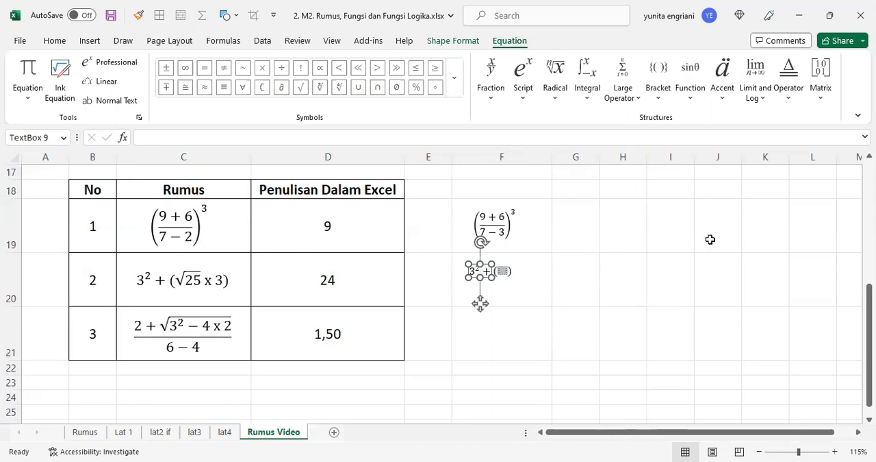
{"action": "key", "text": "alt+Tab"}
{"action": "key", "text": "alt+Tab"}
{"action": "type", "text": "2)5 x"}
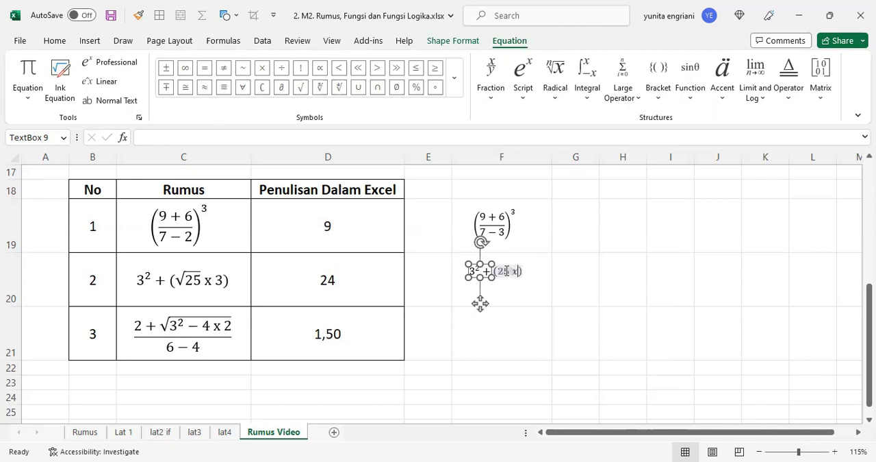
{"action": "type", "text": " 3"}
Step: Replace the plain 25 inside the parentheses with a square root containing 25
{"action": "double_click", "coordinate": [506, 271]}
{"action": "left_click", "coordinate": [555, 96]}
{"action": "left_click", "coordinate": [565, 169]}
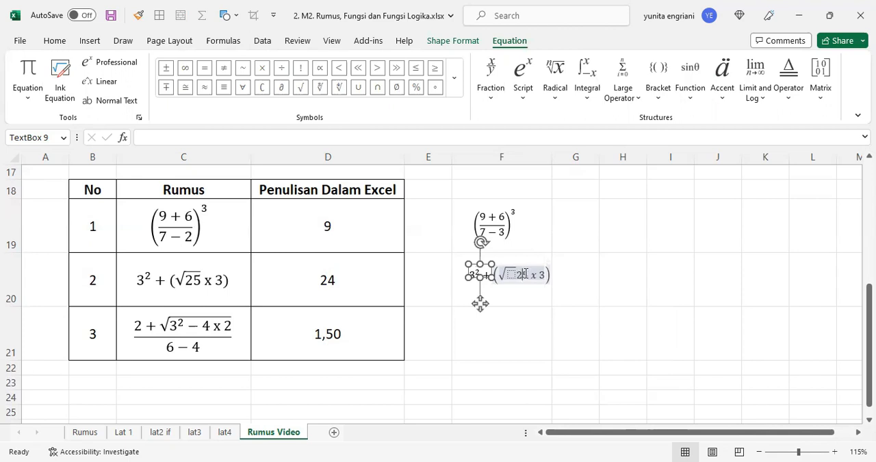
{"action": "key", "text": "BackSpace"}
{"action": "key", "text": "BackSpace"}
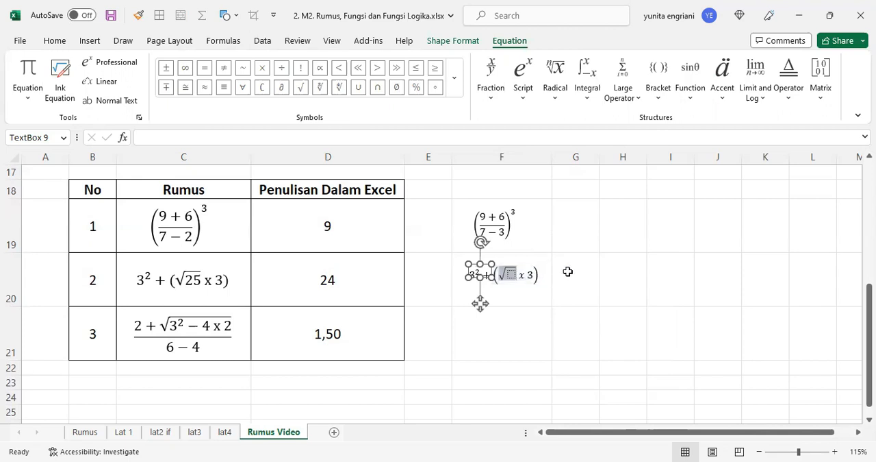
{"action": "left_click", "coordinate": [513, 275]}
{"action": "type", "text": "25"}
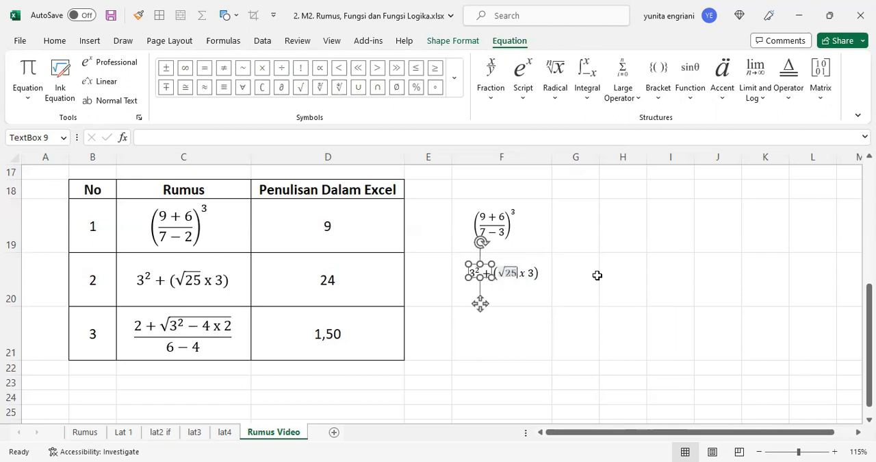
Step: Remove the italic formatting from the x between the square root and the 3
{"action": "double_click", "coordinate": [521, 273]}
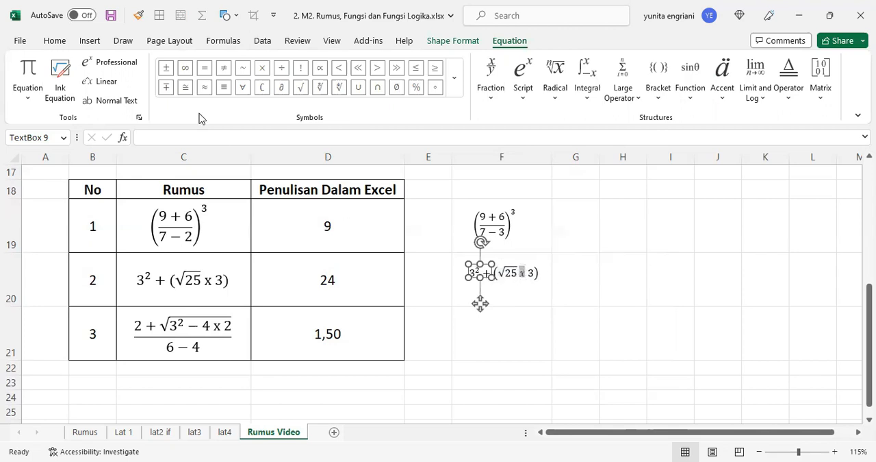
{"action": "left_click", "coordinate": [57, 44]}
{"action": "left_click", "coordinate": [153, 93]}
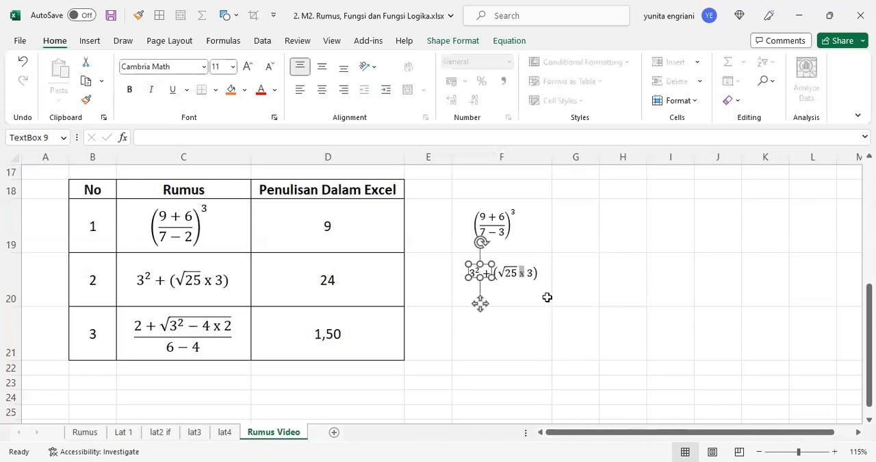
{"action": "left_click", "coordinate": [622, 303]}
Step: Widen column F slightly and move the finished second equation toward the middle of cell F20
{"action": "left_click", "coordinate": [479, 273]}
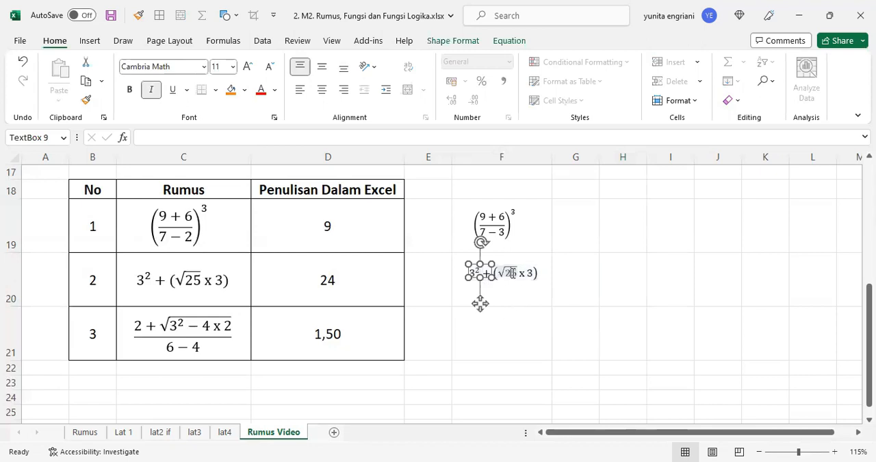
{"action": "left_click_drag", "start_coordinate": [552, 157], "coordinate": [565, 156]}
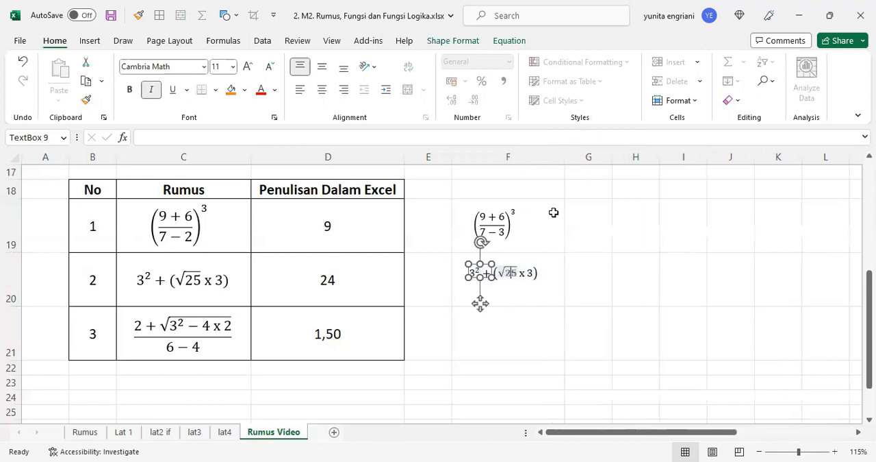
{"action": "left_click_drag", "start_coordinate": [495, 279], "coordinate": [559, 288]}
Step: Insert the built-in Quadratic Formula equation in cell F21 and place the text cursor after its equals sign
{"action": "left_click", "coordinate": [538, 339]}
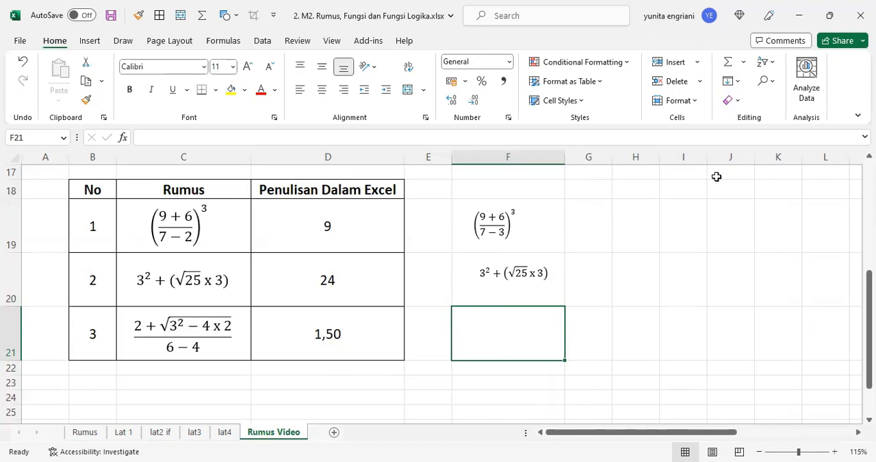
{"action": "left_click", "coordinate": [96, 43]}
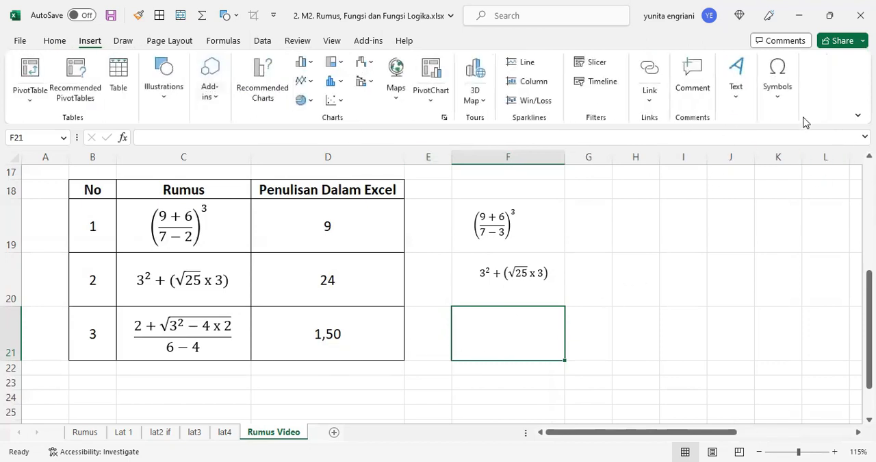
{"action": "left_click", "coordinate": [780, 100]}
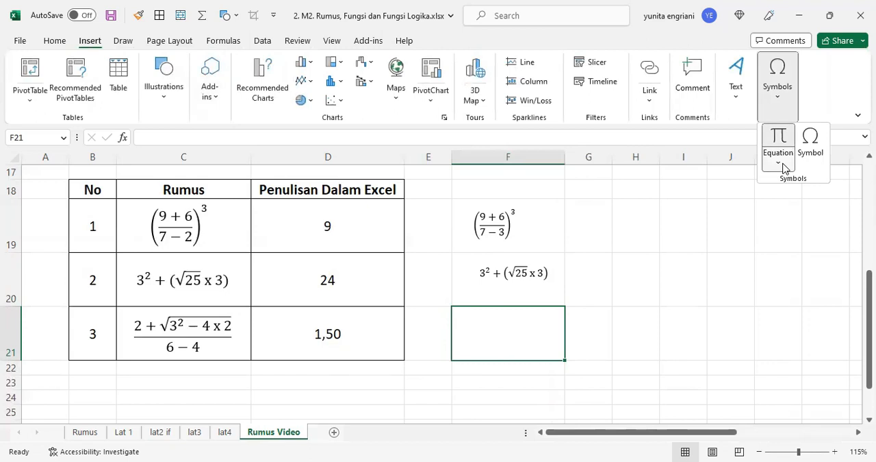
{"action": "left_click", "coordinate": [785, 167]}
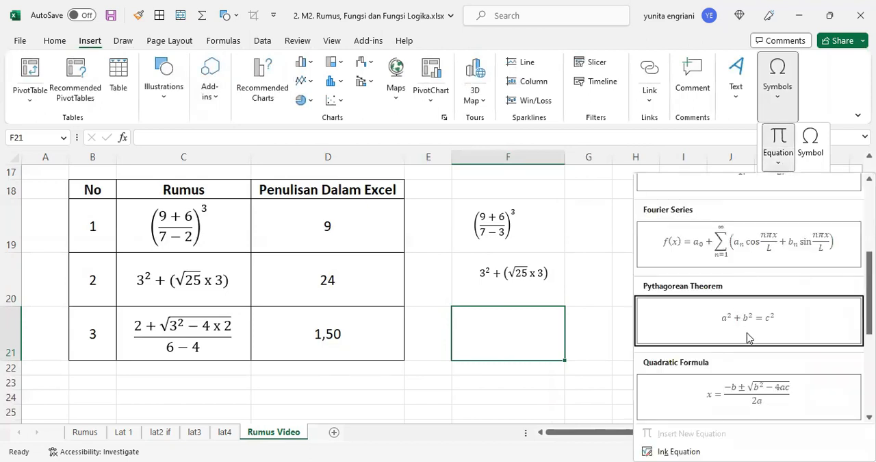
{"action": "left_click", "coordinate": [760, 391]}
{"action": "left_click_drag", "start_coordinate": [460, 309], "coordinate": [534, 346]}
{"action": "left_click", "coordinate": [486, 338]}
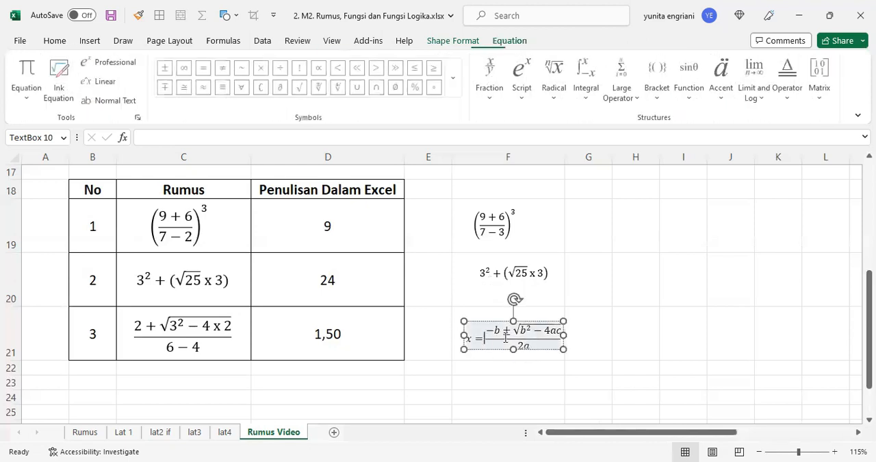
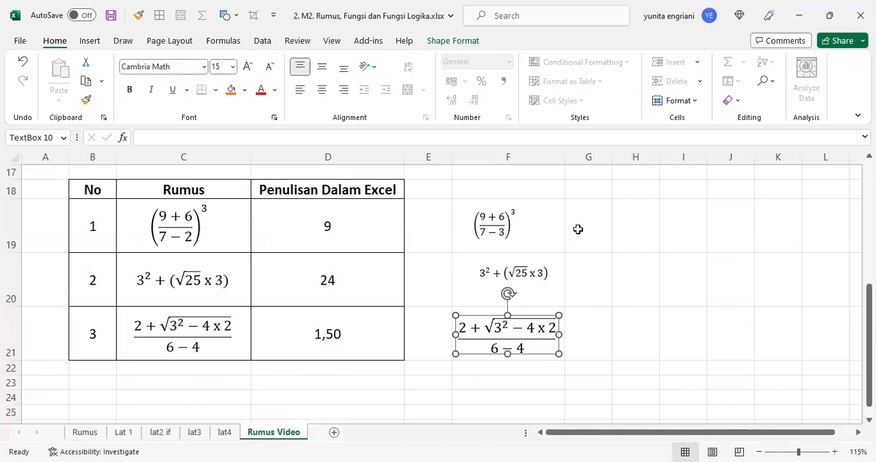
Step: Widen column G slightly and begin a formula in cell G19 with the numerator as =(9+6)
{"action": "left_click_drag", "start_coordinate": [615, 160], "coordinate": [628, 160]}
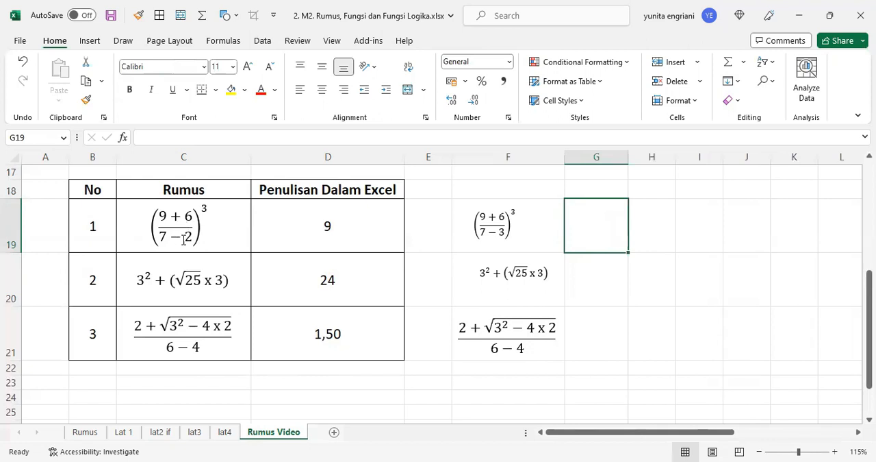
{"action": "left_click", "coordinate": [606, 299]}
{"action": "left_click", "coordinate": [595, 242]}
{"action": "type", "text": "="}
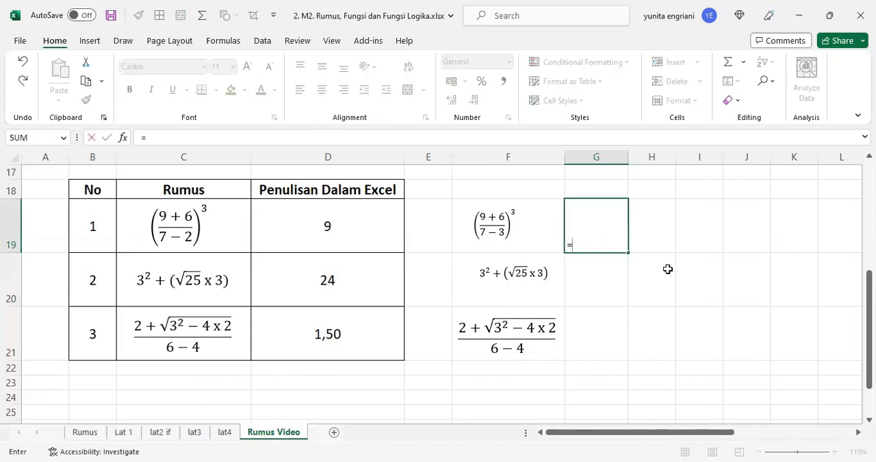
{"action": "type", "text": "9+6)"}
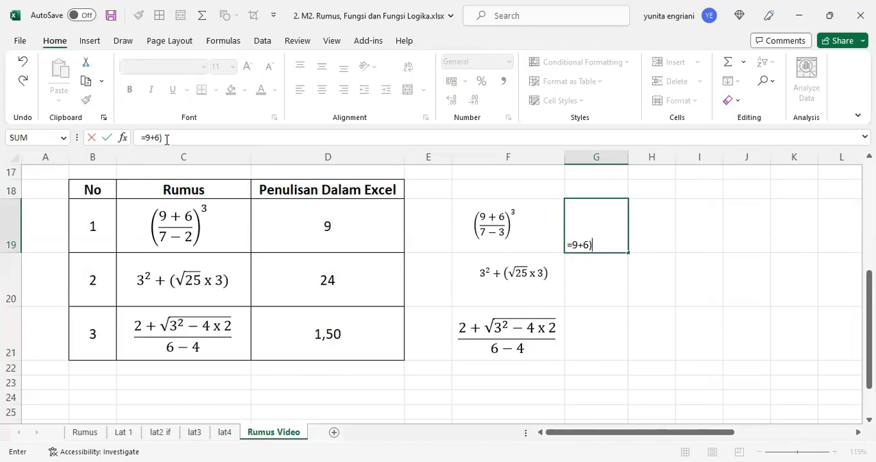
{"action": "left_click", "coordinate": [144, 137]}
{"action": "type", "text": "("}
{"action": "left_click", "coordinate": [182, 136]}
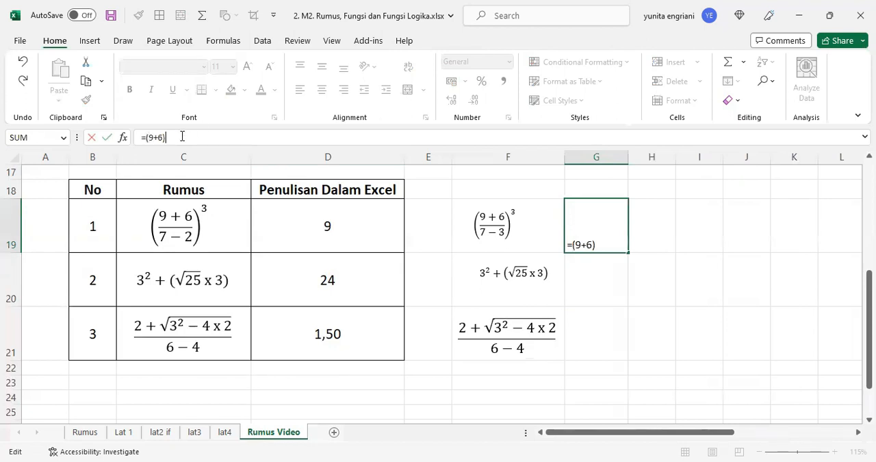
Step: Divide the parenthesised sum in G19's formula by (7-2)
{"action": "type", "text": "/"}
{"action": "type", "text": "7-"}
{"action": "type", "text": "2_"}
{"action": "type", "text": ")"}
{"action": "left_click", "coordinate": [164, 137]}
{"action": "type", "text": "("}
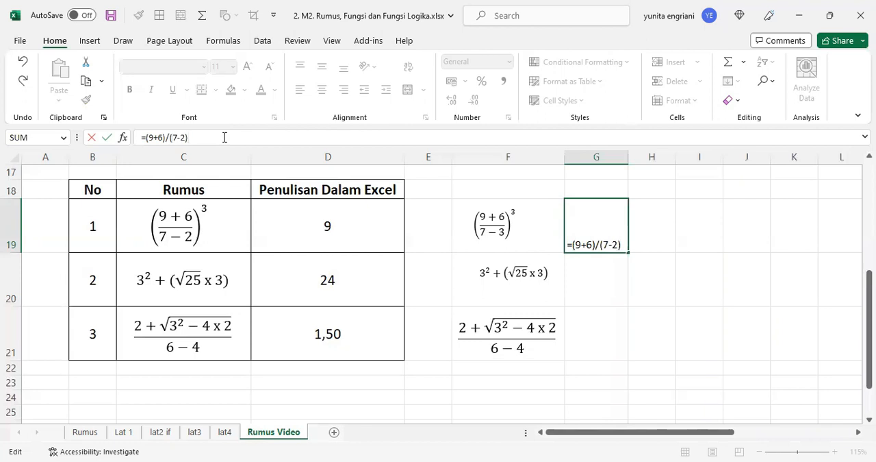
Step: Enclose the whole quotient in parentheses, raise it to the power of 3, and enter the formula =((9+6)/(7-2))^3
{"action": "type", "text": ")"}
{"action": "left_click", "coordinate": [144, 137]}
{"action": "type", "text": "("}
{"action": "left_click", "coordinate": [263, 138]}
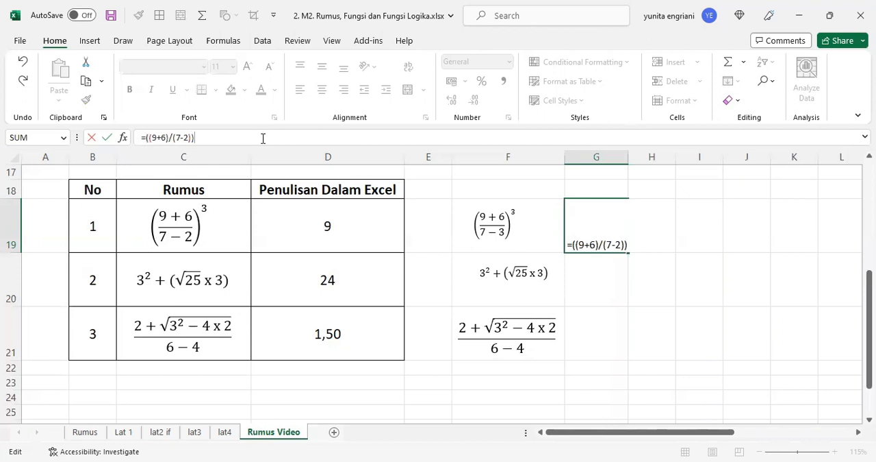
{"action": "type", "text": "^3"}
{"action": "key", "text": "Return"}
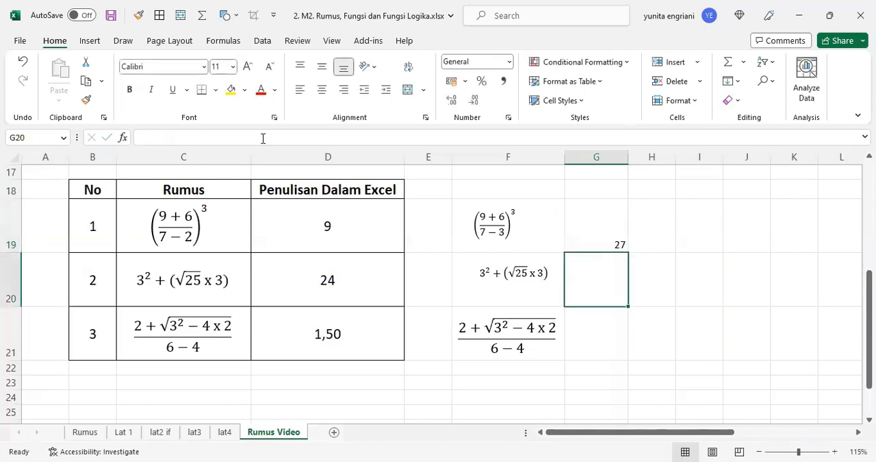
Step: Change the exponent in cell D19's formula to 3 and reselect cell G19 for comparison
{"action": "left_click", "coordinate": [598, 240]}
{"action": "left_click", "coordinate": [360, 244]}
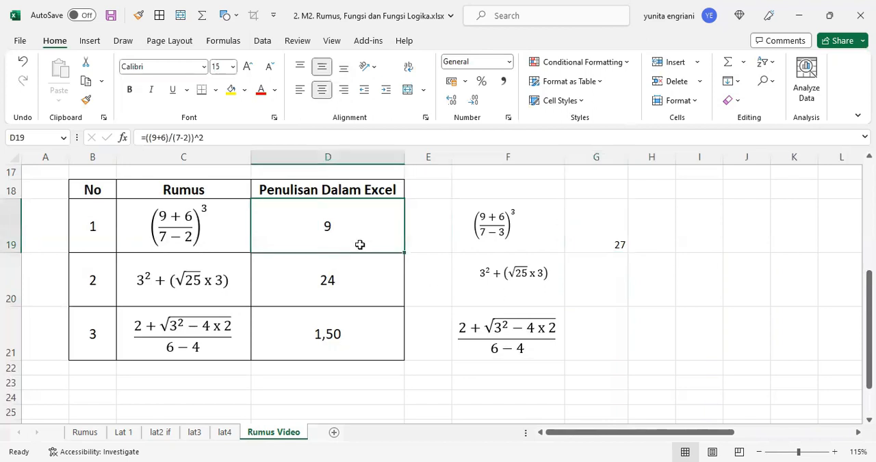
{"action": "left_click", "coordinate": [226, 137]}
{"action": "key", "text": "BackSpace"}
{"action": "type", "text": "3"}
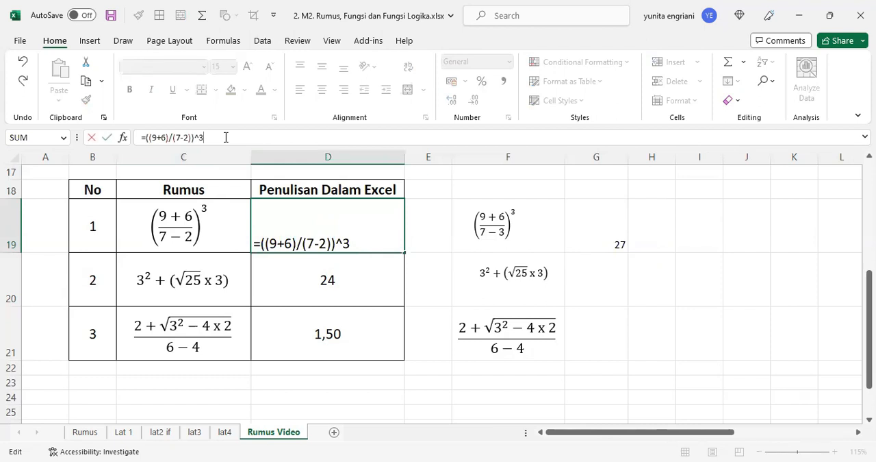
{"action": "key", "text": "Return"}
{"action": "left_click", "coordinate": [597, 238]}
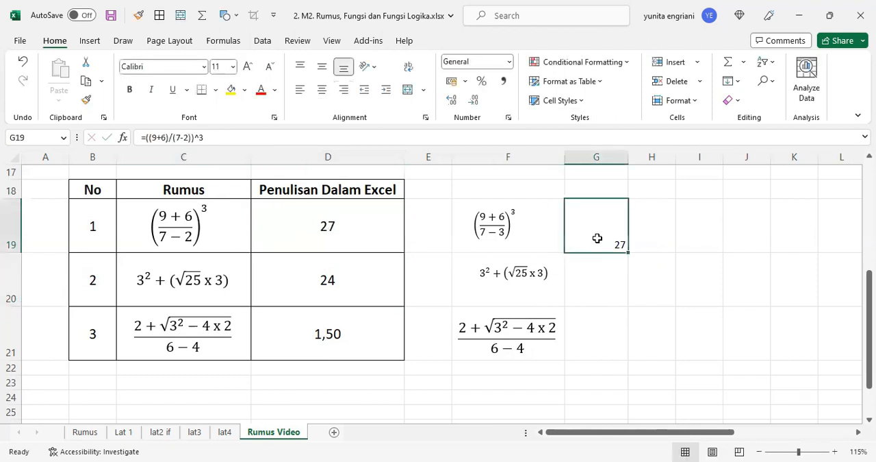
Step: Begin a formula in cell G20 with the squared term in parentheses as =(3^2)
{"action": "left_click", "coordinate": [601, 289]}
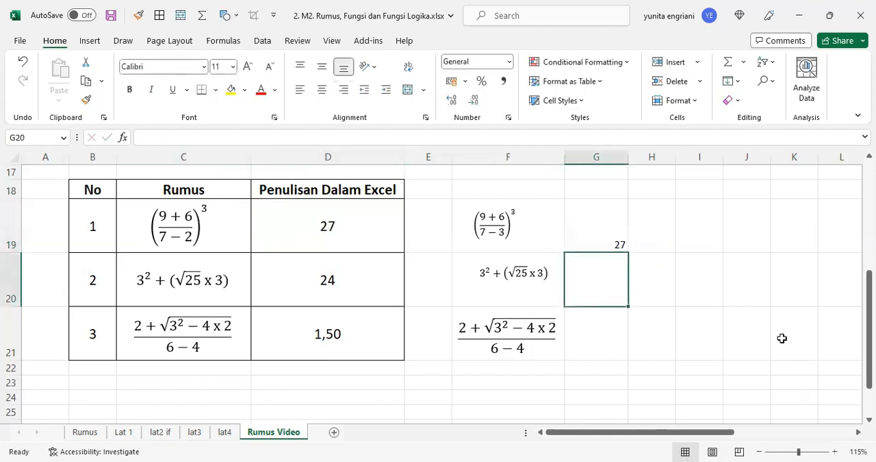
{"action": "type", "text": "=3^2)"}
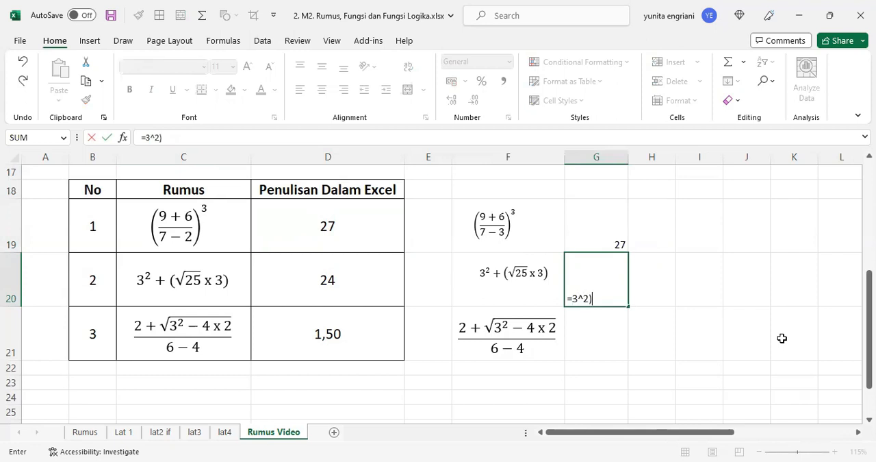
{"action": "left_click", "coordinate": [145, 137]}
{"action": "type", "text": "("}
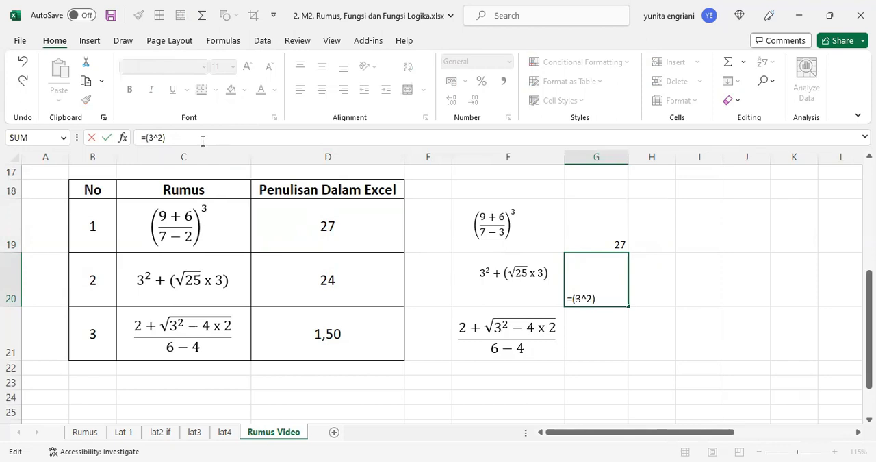
Step: Add the square root of 25 to G20's formula, written as +(25^(1/2))
{"action": "left_click", "coordinate": [203, 140]}
{"action": "type", "text": "+(25^"}
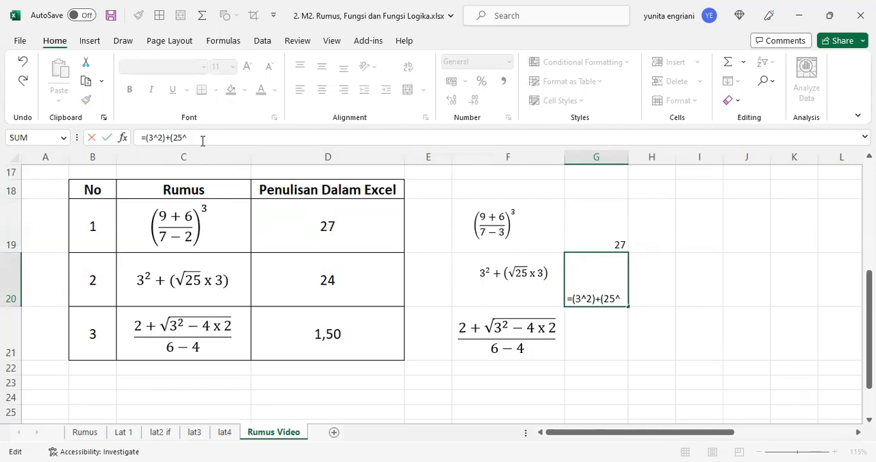
{"action": "type", "text": "(1/2"}
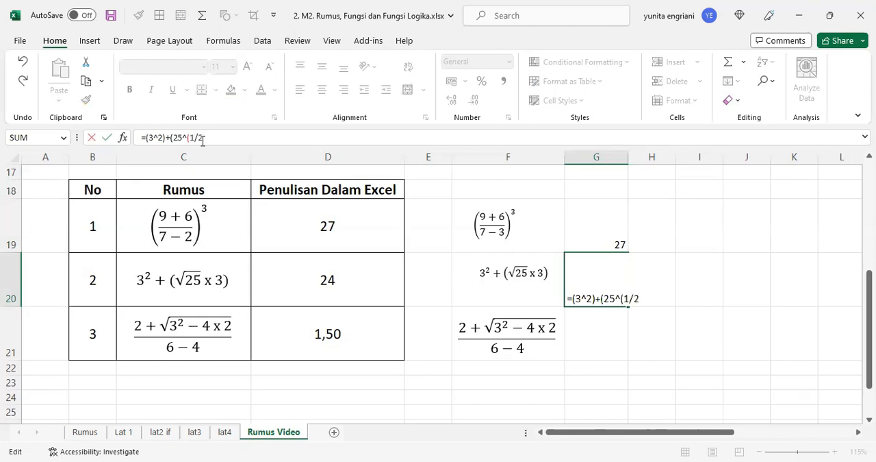
{"action": "type", "text": "))*3)("}
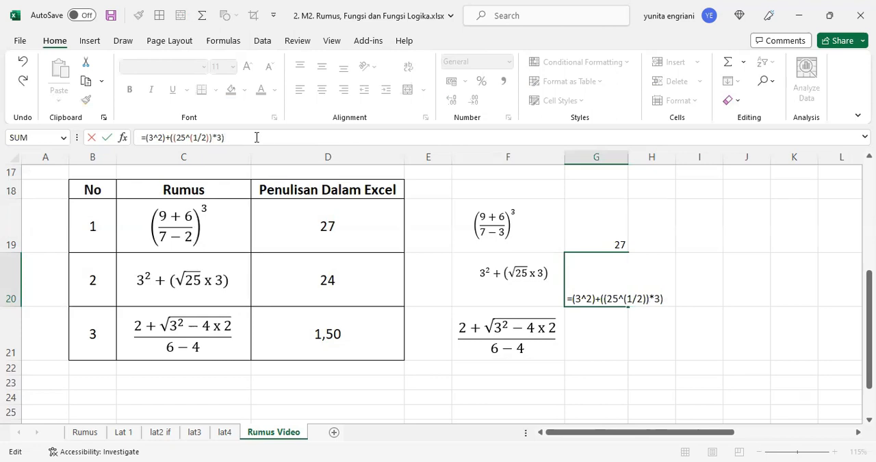
Step: Multiply the root term by 3, enclose that product in parentheses, and enter the formula =(3^2)+((25^(1/2))*3)
{"action": "key", "text": "Return"}
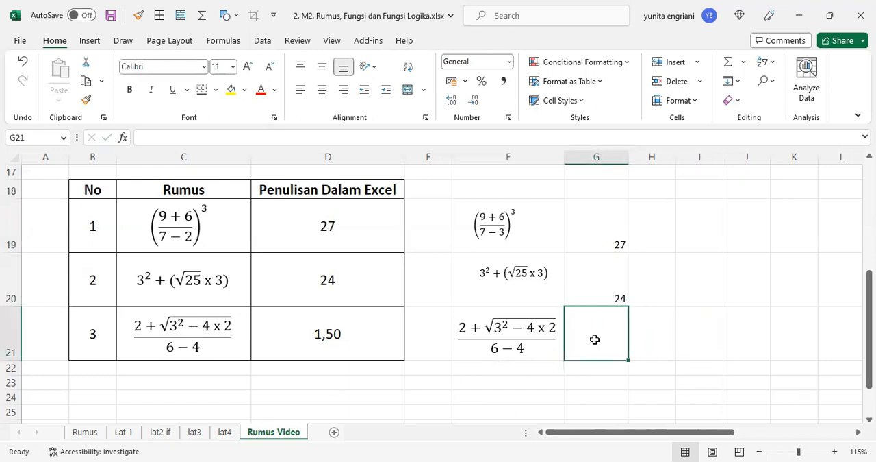
Step: Begin a formula in cell G21 with =2+(3^2)-4
{"action": "type", "text": "="}
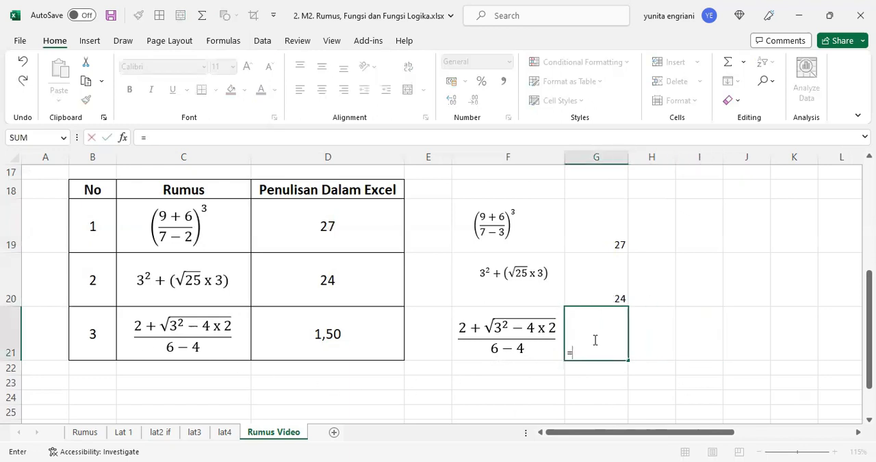
{"action": "type", "text": "2+(3^2)-4"}
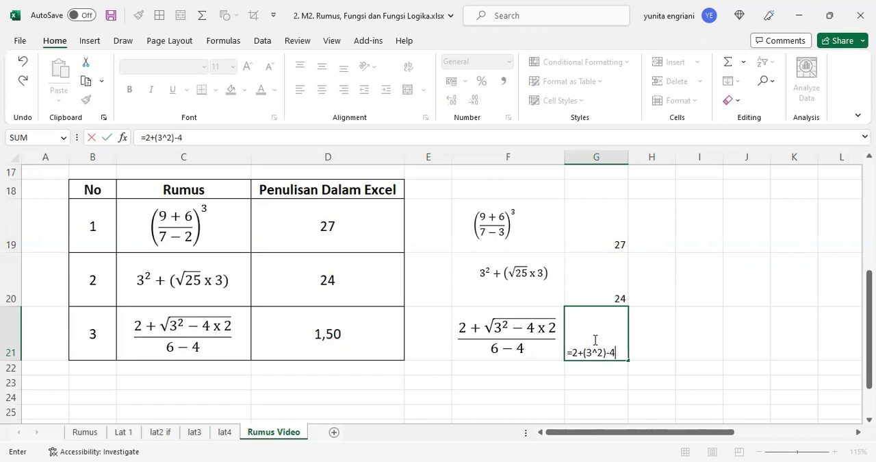
{"action": "type", "text": "x"}
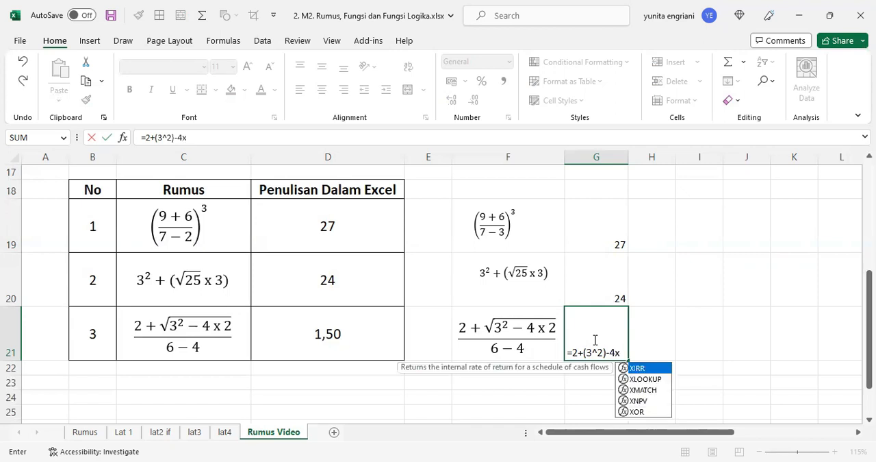
{"action": "type", "text": "2)"}
Step: Multiply the 4 in G21's formula by 2 and enclose the product in parentheses as (4*2)
{"action": "key", "text": "BackSpace"}
{"action": "key", "text": "BackSpace"}
{"action": "key", "text": "BackSpace"}
{"action": "type", "text": "*2)"}
{"action": "left_click", "coordinate": [611, 353]}
{"action": "type", "text": "("}
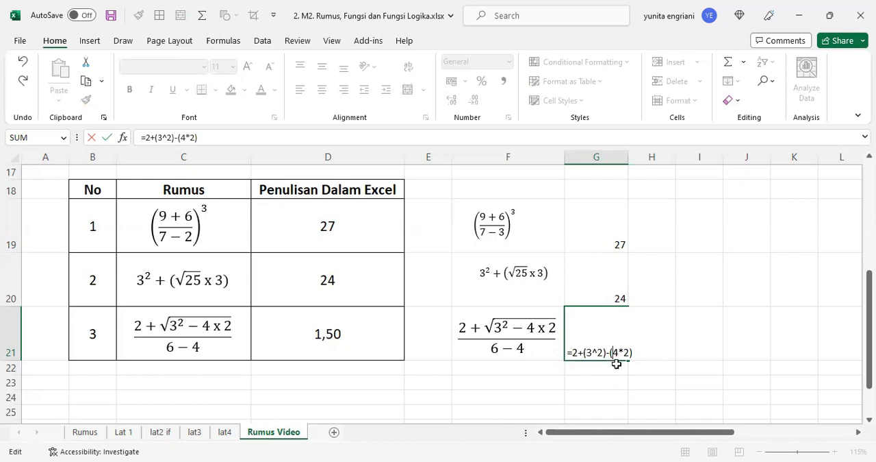
Step: Group the difference in parentheses, raise it to the power (1/2), and enclose the root term to give =2+(((3^2)-(4*2))^(1/2))
{"action": "left_click", "coordinate": [583, 352]}
{"action": "type", "text": "("}
{"action": "left_click", "coordinate": [641, 354]}
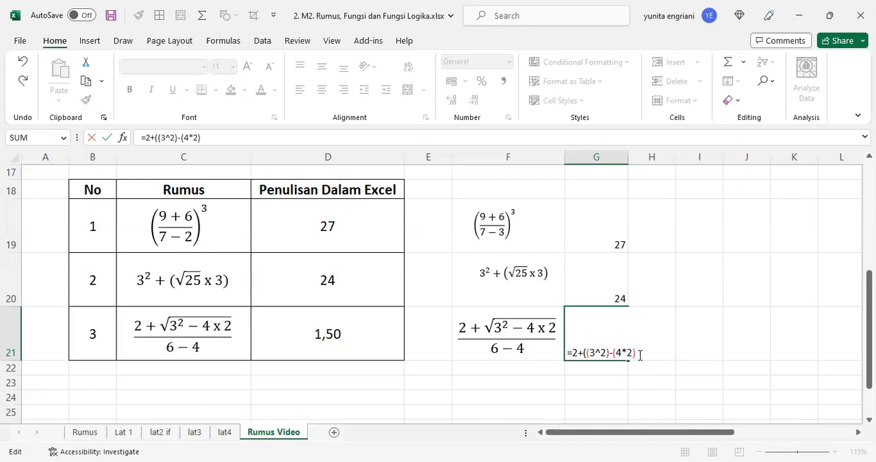
{"action": "type", "text": ")^(1/2))"}
{"action": "left_click", "coordinate": [583, 353]}
{"action": "type", "text": "(3^2"}
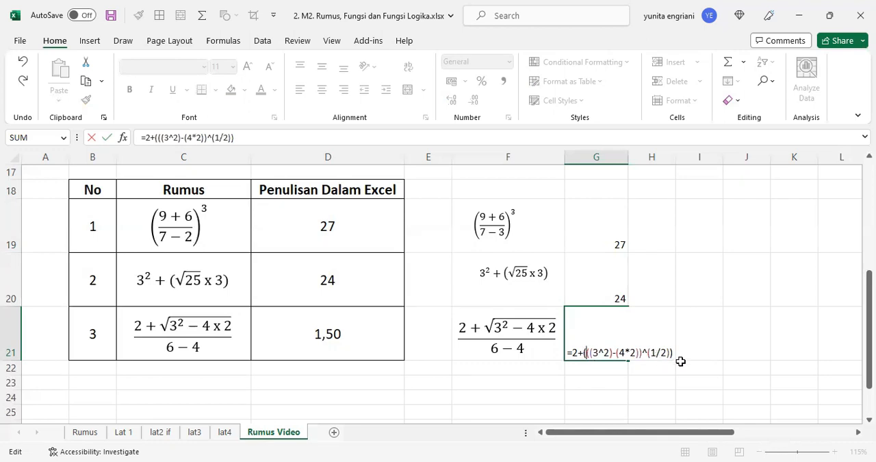
{"action": "type", "text": ")"}
Step: Enclose the entire numerator of G21's formula in parentheses, starting before the 2
{"action": "left_click", "coordinate": [574, 352]}
{"action": "type", "text": "("}
{"action": "left_click", "coordinate": [683, 353]}
{"action": "type", "text": ")"}
{"action": "type", "text": "/"}
{"action": "type", "text": "6"}
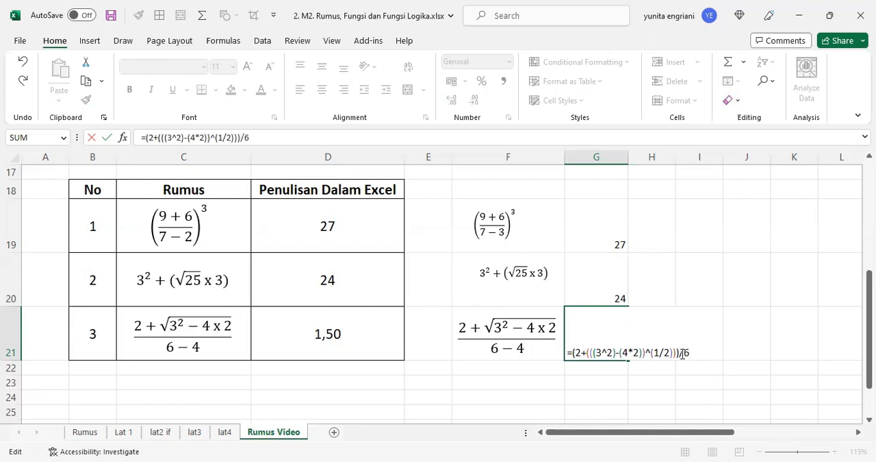
{"action": "type", "text": "-4"}
{"action": "type", "text": ")"}
{"action": "type", "text": "(6-4)"}
Step: Divide the numerator by (6-4) and enter the completed formula in cell G21
{"action": "key", "text": "Return"}
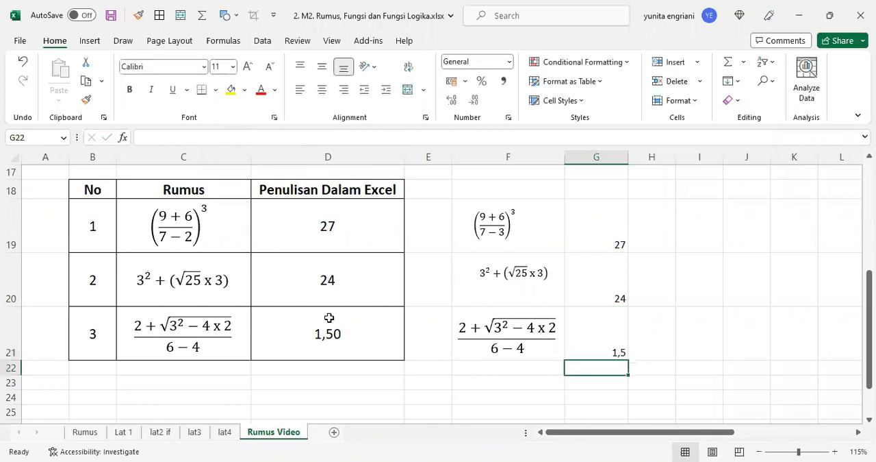